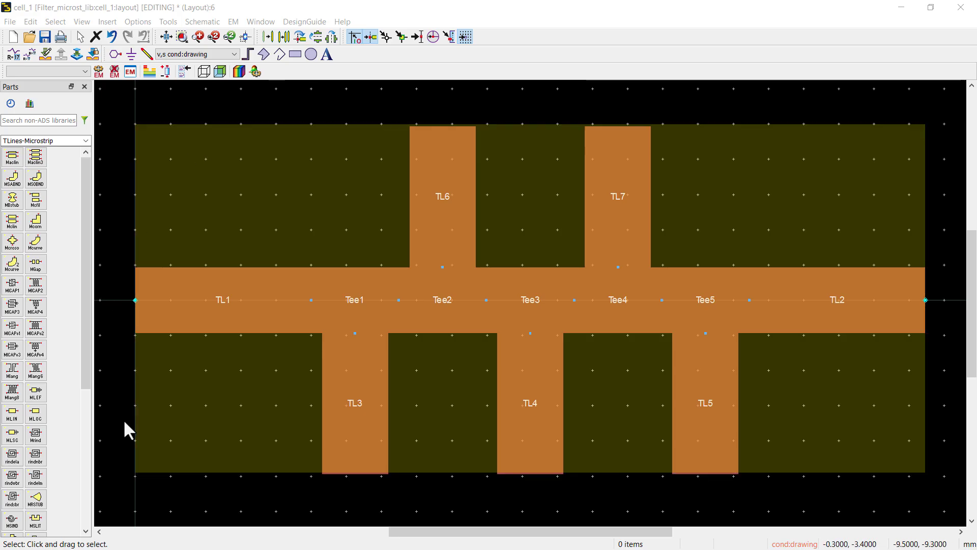
# Switch the filter layout to 3D View and orbit it to a tilted angle
pyautogui.click(81, 22)
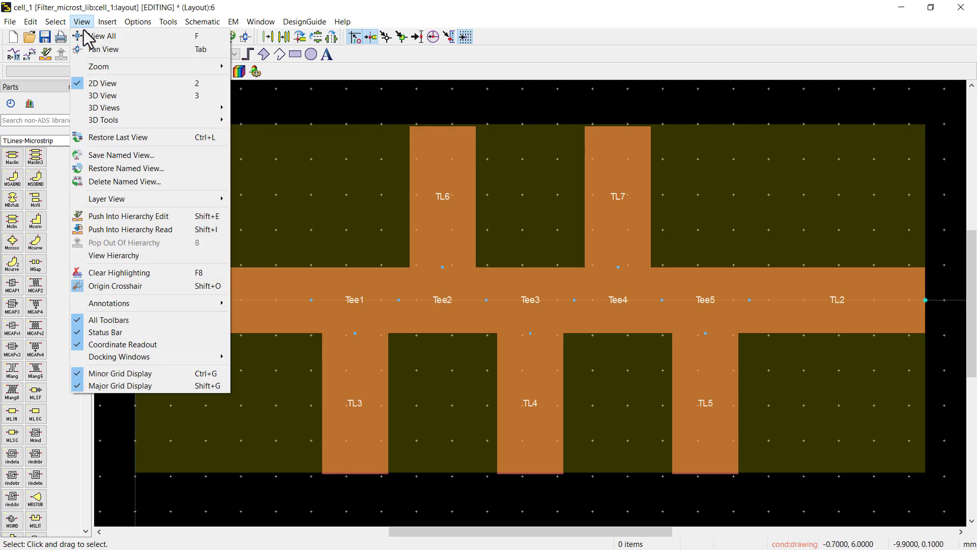
pyautogui.click(116, 99)
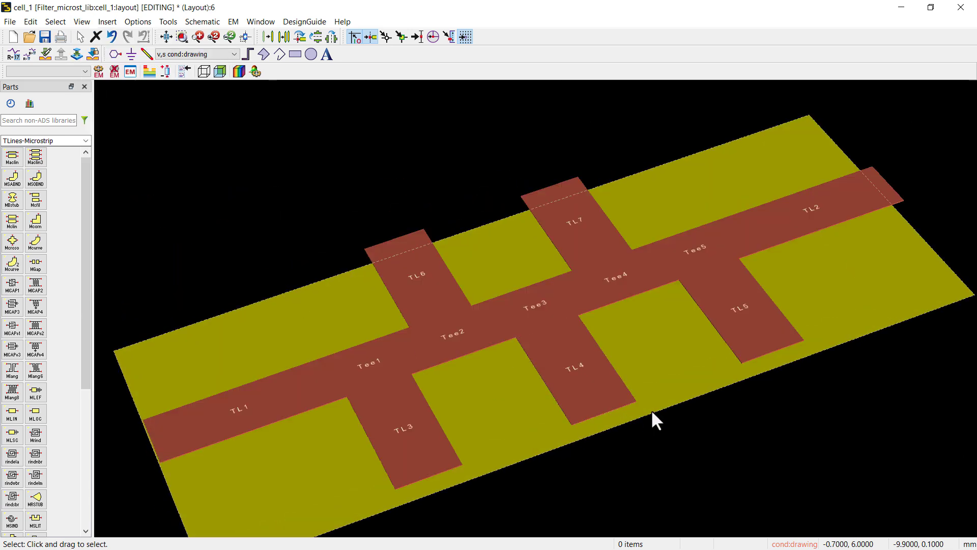
pyautogui.moveTo(652, 410); pyautogui.dragTo(267, 443)
pyautogui.press('Escape')
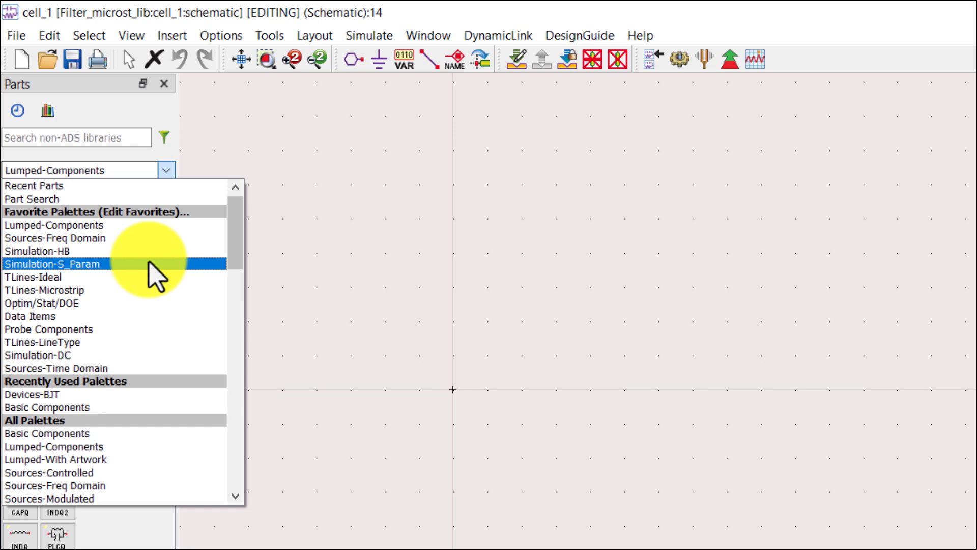
# Place an S-Parameters simulation controller on the schematic from the Simulation-S_Param palette
pyautogui.click(149, 263)
pyautogui.click(20, 196)
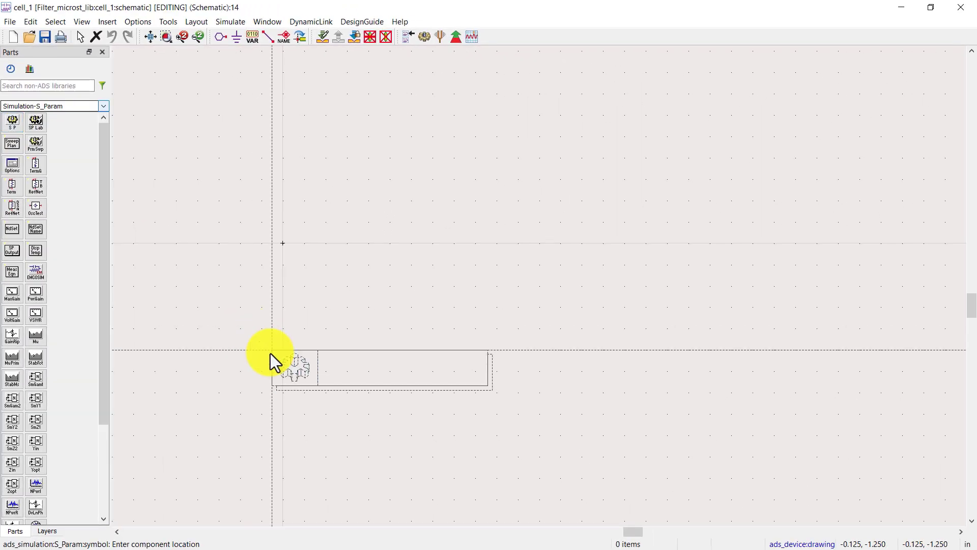
pyautogui.click(271, 363)
pyautogui.press('Escape')
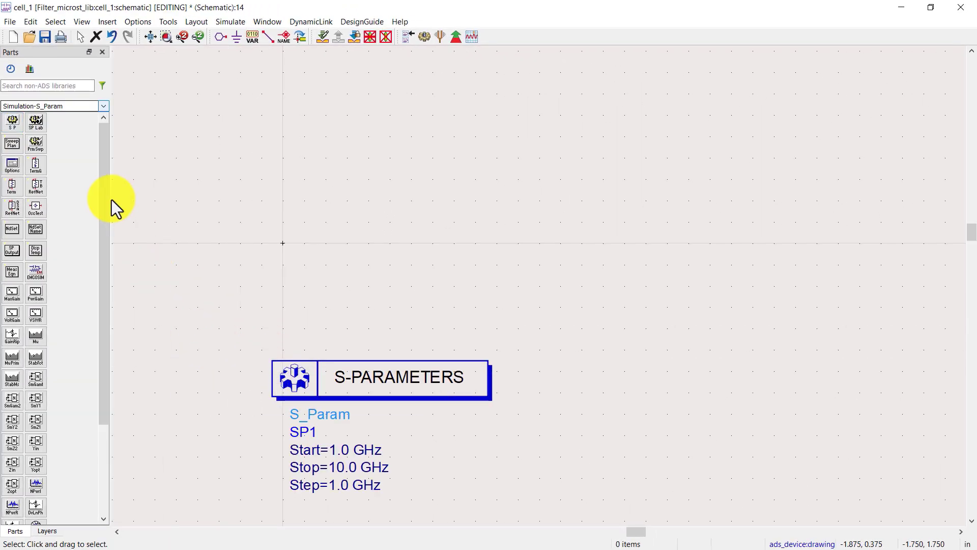
# Place two 50 Ohm TermG terminations at left and right, and lower the S-Parameters block
pyautogui.click(34, 166)
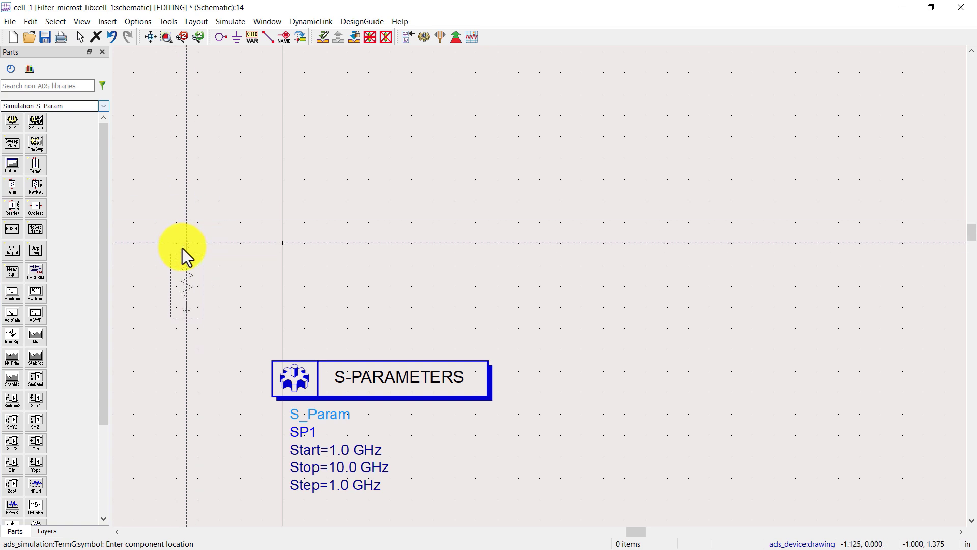
pyautogui.click(182, 248)
pyautogui.click(919, 248)
pyautogui.press('Escape')
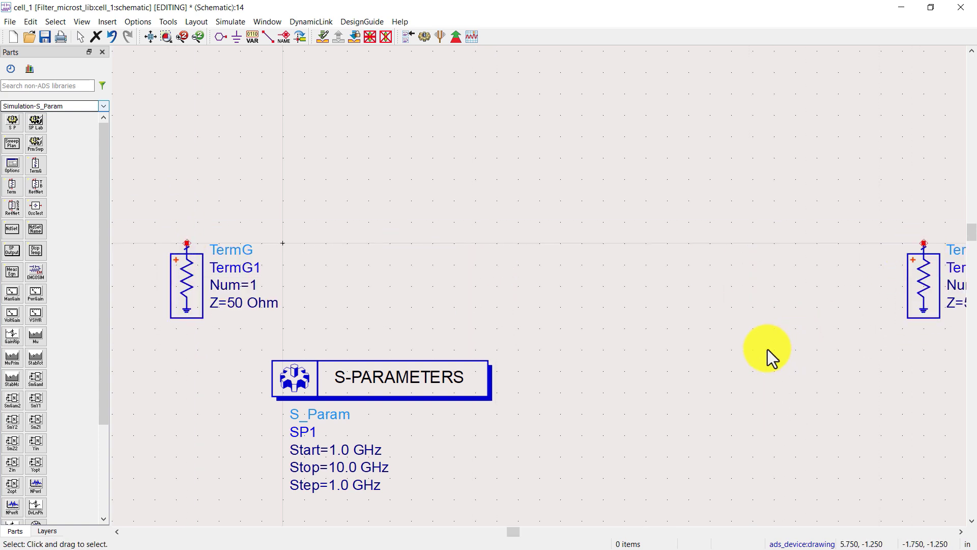
pyautogui.moveTo(355, 378); pyautogui.dragTo(334, 482)
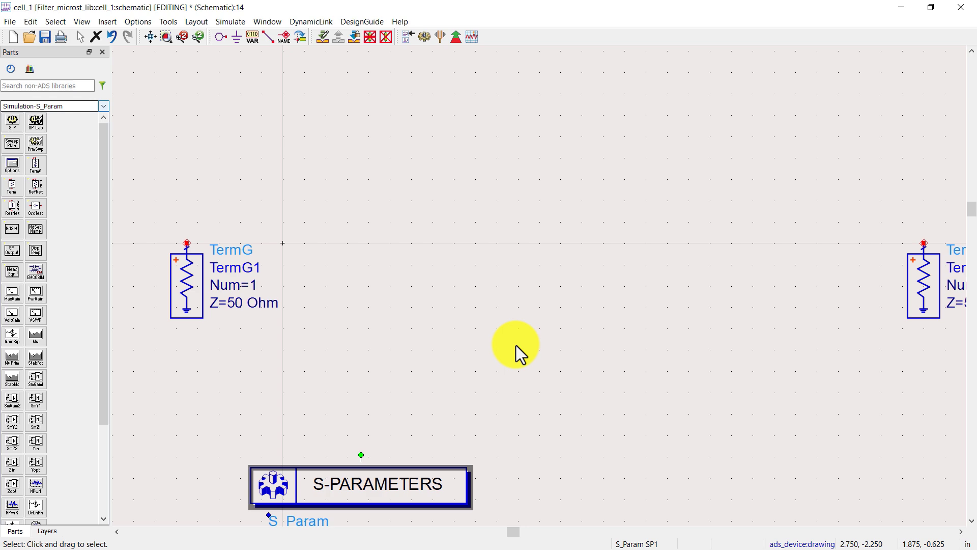
pyautogui.press('f')
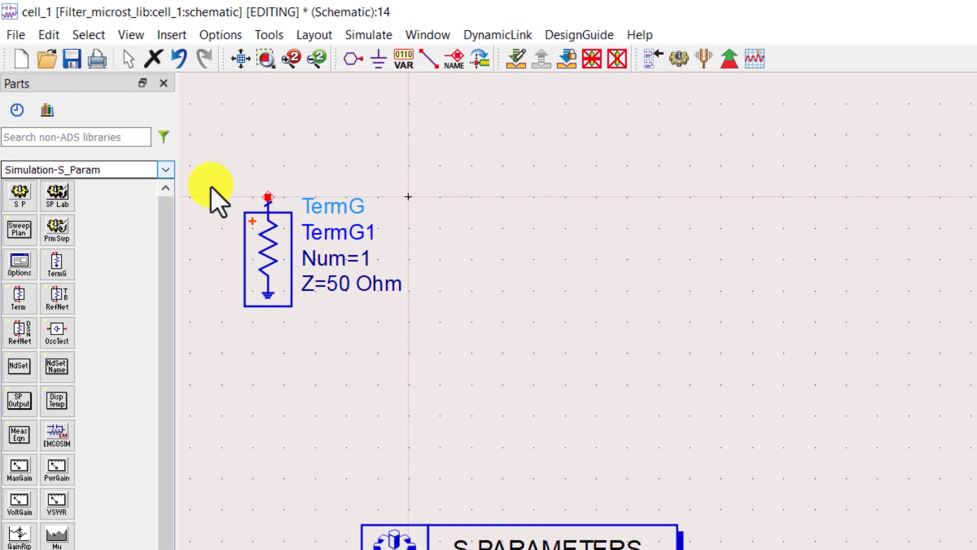
# Load the TLines-Microstrip component palette
pyautogui.click(107, 109)
pyautogui.scroll(-6, 233, 250)
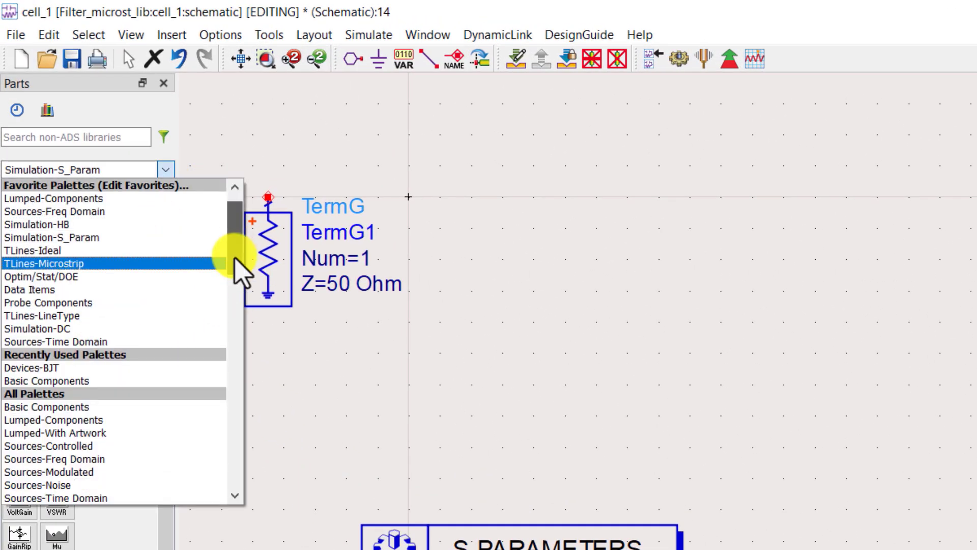
pyautogui.scroll(-7, 235, 336)
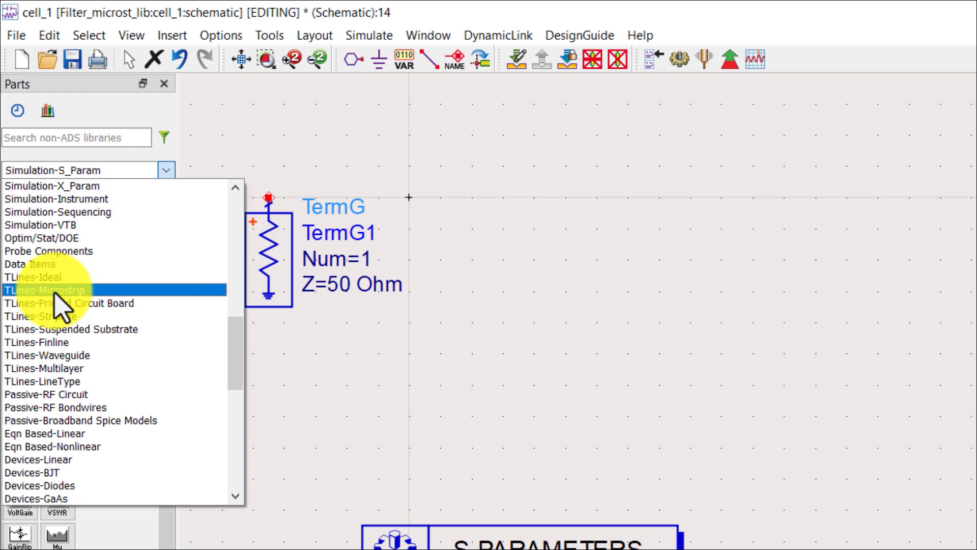
pyautogui.click(54, 292)
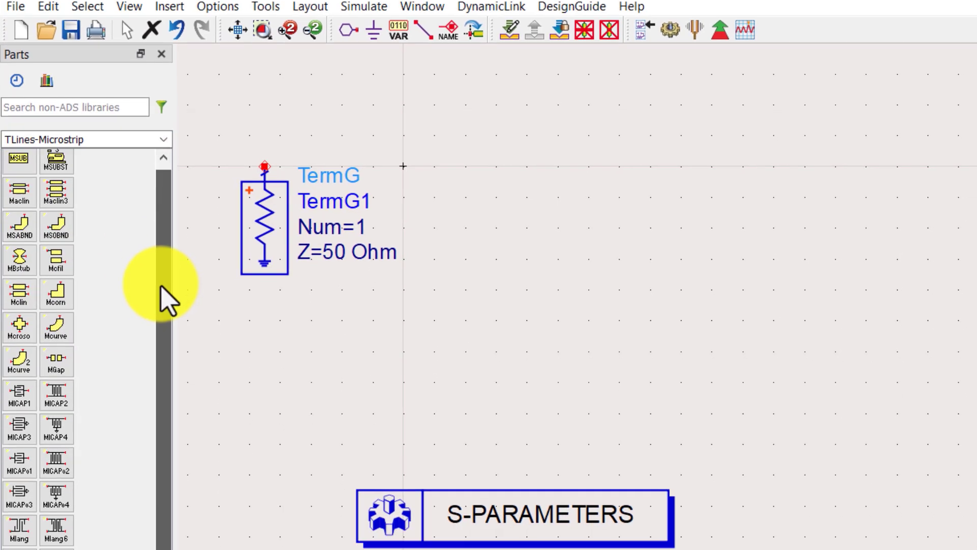
# Place MLIN lines TL1 and TL2 beside the terminations and spread the parts apart
pyautogui.click(20, 414)
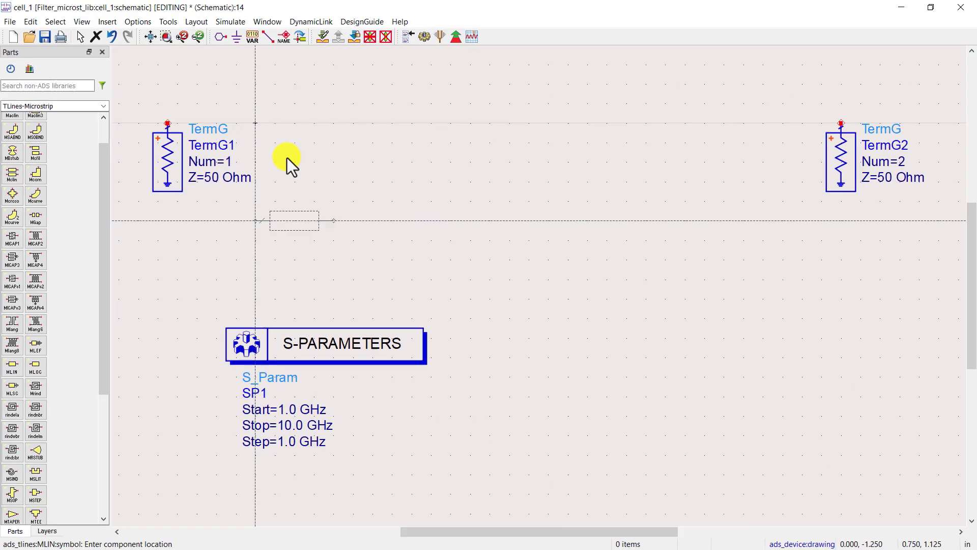
pyautogui.click(424, 47)
pyautogui.click(724, 123)
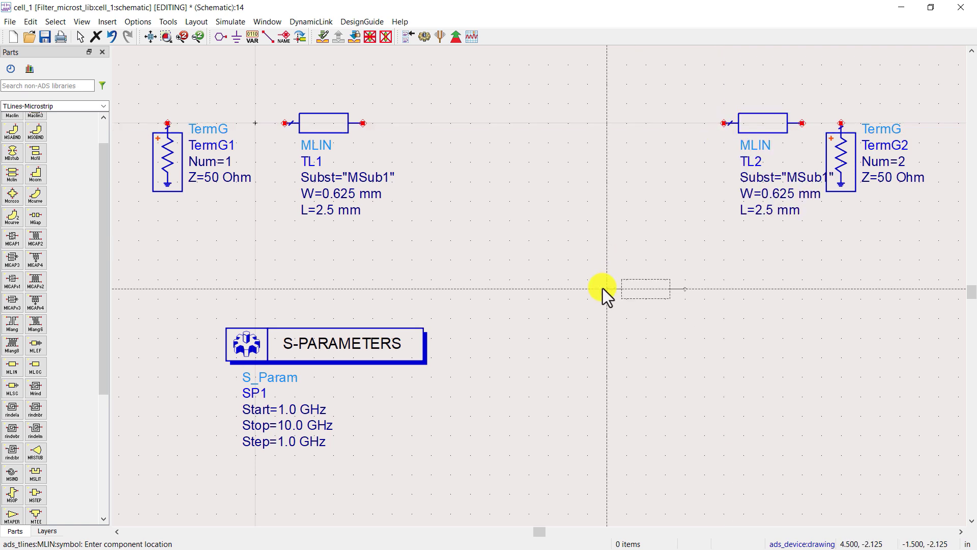
pyautogui.press('Escape')
pyautogui.moveTo(842, 145); pyautogui.dragTo(941, 174)
pyautogui.moveTo(169, 165); pyautogui.dragTo(159, 193)
pyautogui.moveTo(790, 123); pyautogui.dragTo(859, 124)
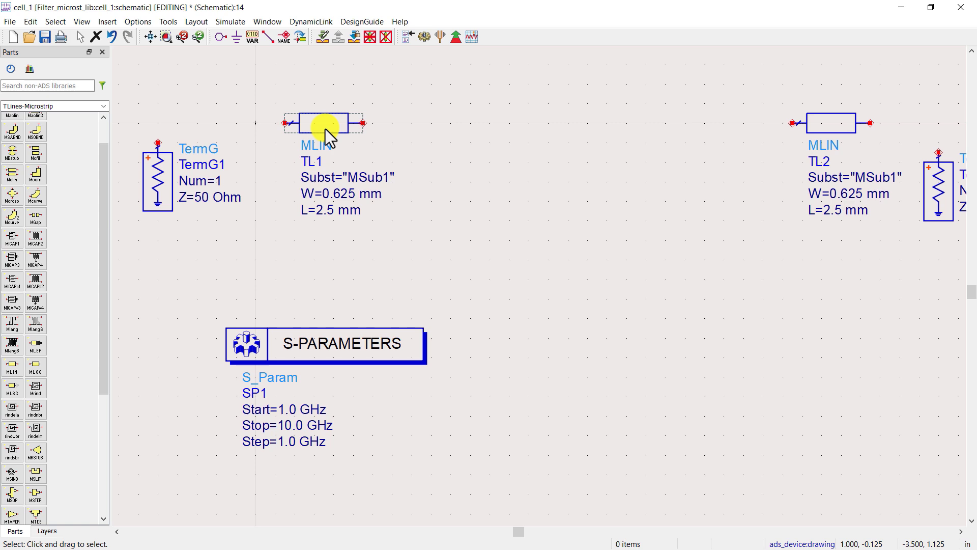
pyautogui.moveTo(326, 129); pyautogui.dragTo(276, 129)
pyautogui.moveTo(102, 248); pyautogui.dragTo(98, 351)
# Chain five MTEE_ADS tees Tee1–Tee5 in series with alternating orientation, joining TL2 to Tee5
pyautogui.click(35, 397)
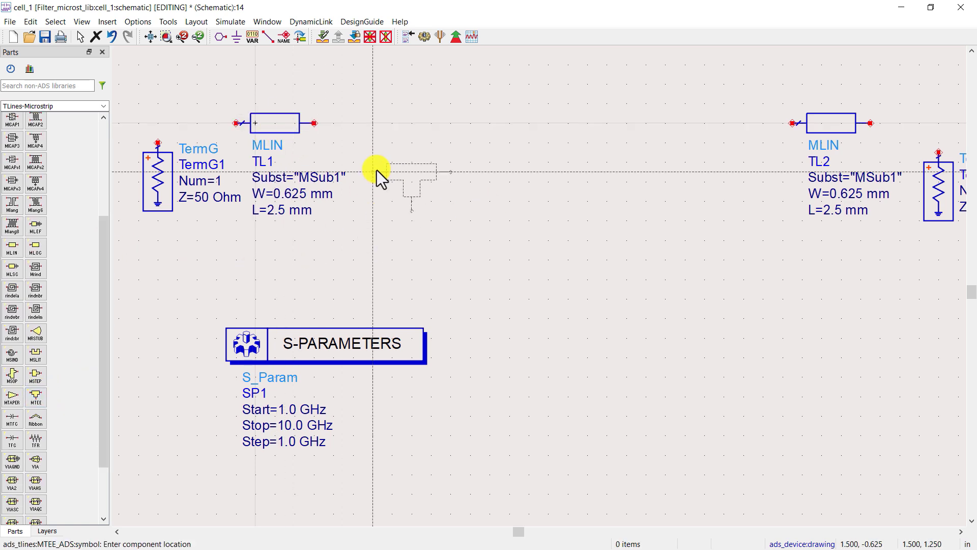
pyautogui.click(347, 125)
pyautogui.hotkey('ctrl', 'r')
pyautogui.hotkey('ctrl', 'r')
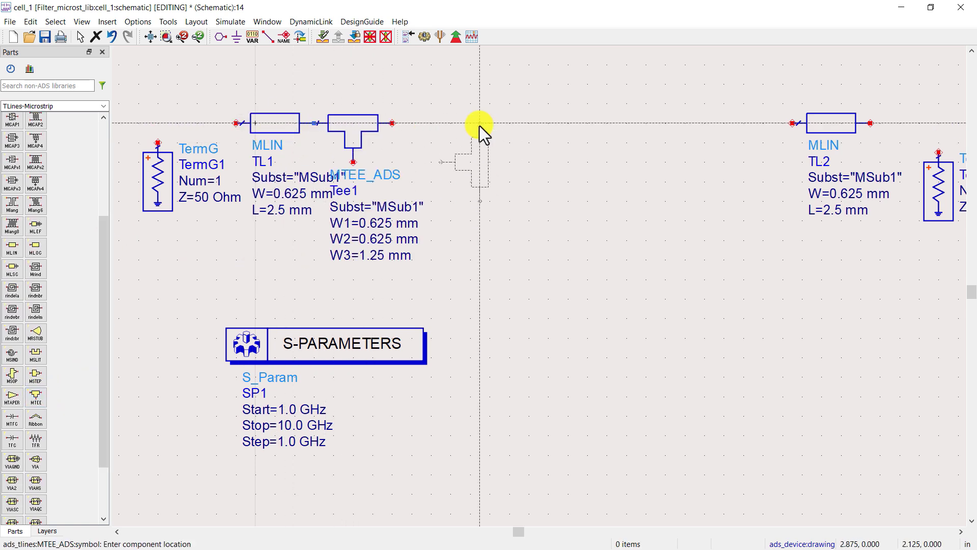
pyautogui.click(480, 125)
pyautogui.click(473, 124)
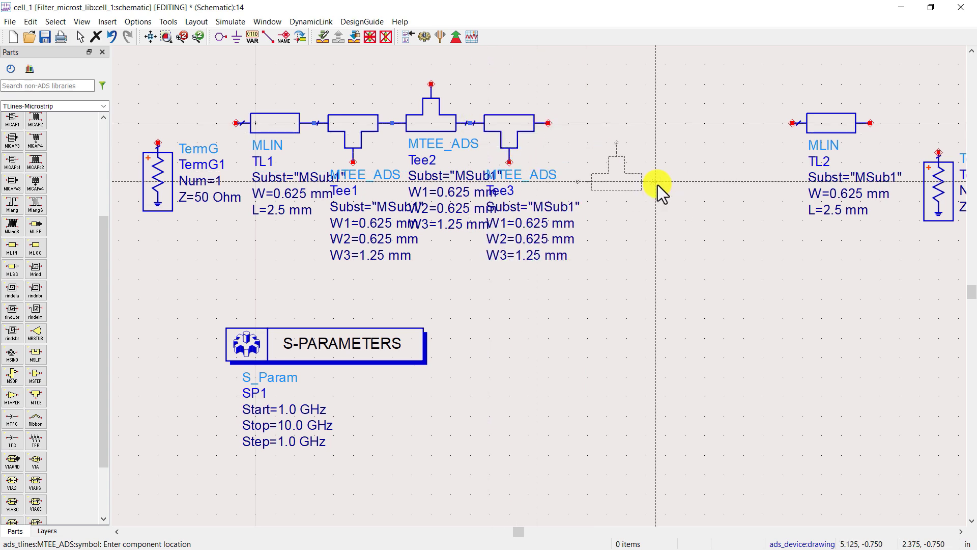
pyautogui.hotkey('ctrl', 'r')
pyautogui.hotkey('ctrl', 'r')
pyautogui.click(549, 124)
pyautogui.click(626, 124)
pyautogui.press('Escape')
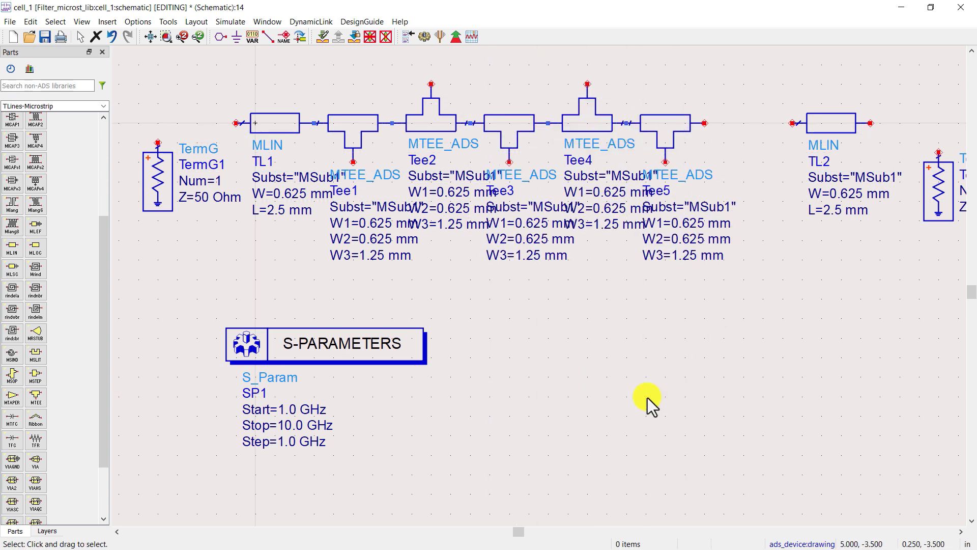
pyautogui.moveTo(814, 129); pyautogui.dragTo(727, 129)
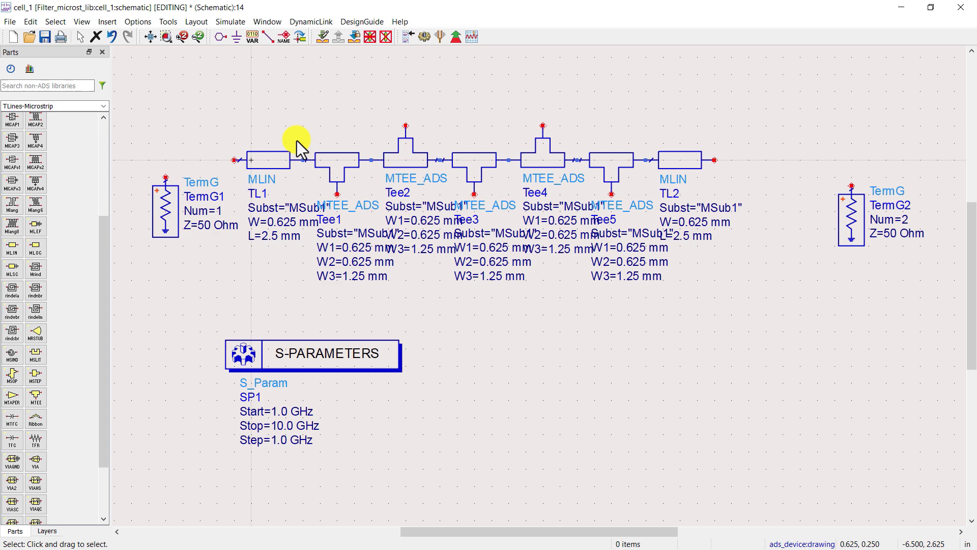
# Move the Tee1, Tee3 and Tee5 labels above the chain
pyautogui.press('F5')
pyautogui.moveTo(338, 218); pyautogui.dragTo(338, 98)
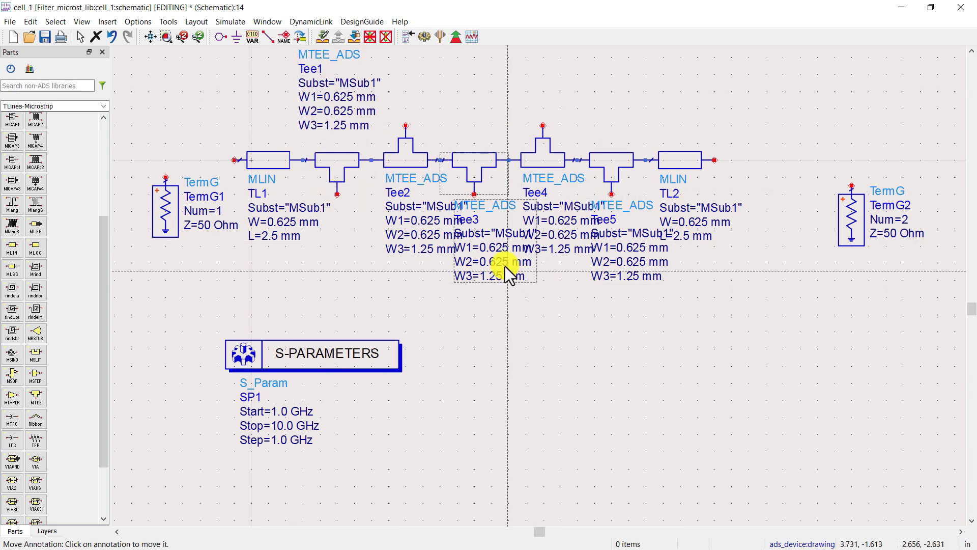
pyautogui.moveTo(505, 267); pyautogui.dragTo(471, 88)
pyautogui.moveTo(632, 243); pyautogui.dragTo(618, 88)
pyautogui.press('Escape')
# Attach MLOC open stubs TL3–TL5 to Tee1, Tee3, Tee5 and TL6–TL7 to Tee2, Tee4
pyautogui.scroll(1, 100, 359)
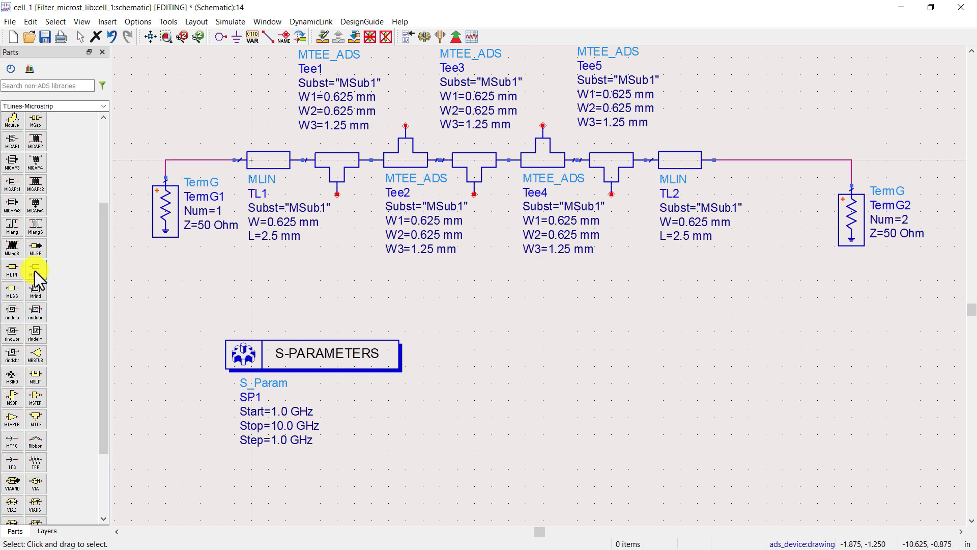
pyautogui.click(35, 271)
pyautogui.click(338, 196)
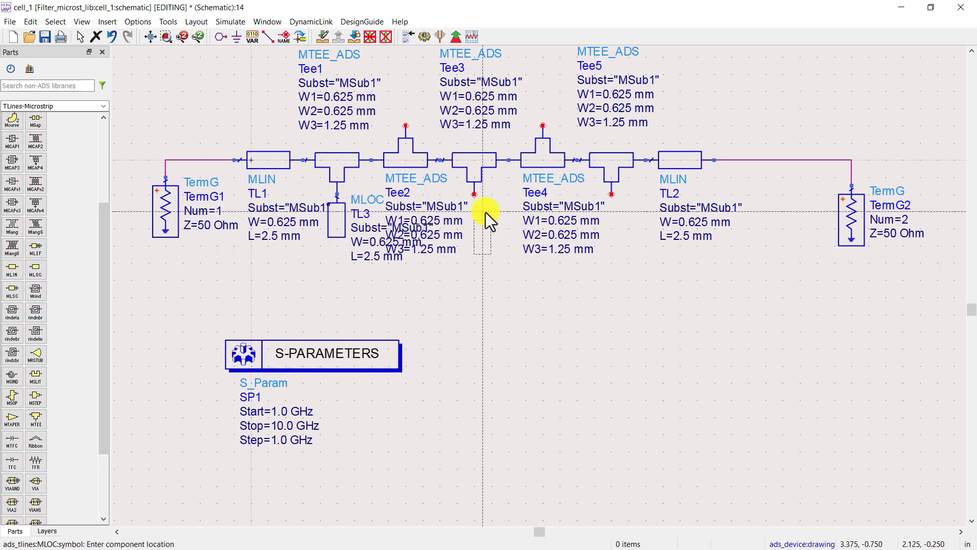
pyautogui.click(475, 196)
pyautogui.click(612, 197)
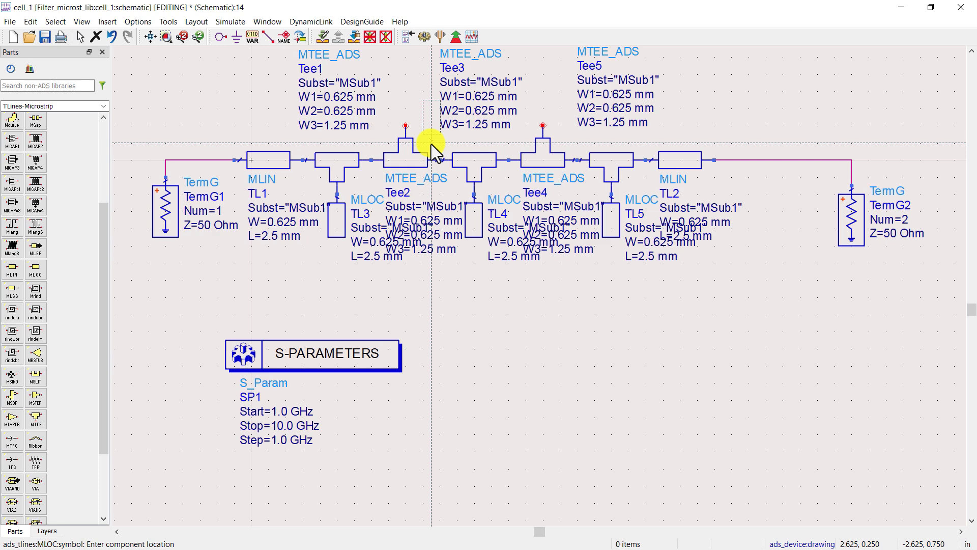
pyautogui.click(406, 127)
pyautogui.click(543, 127)
pyautogui.press('Escape')
# Pull TL3–TL5 below and TL6–TL7 above the tees, and move TermG2 closer
pyautogui.scroll(1, 488, 351)
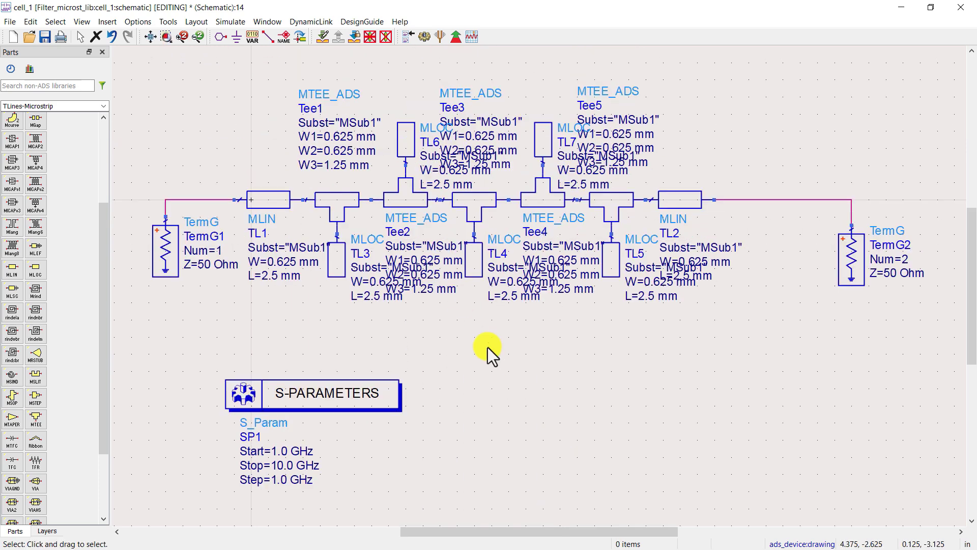
pyautogui.moveTo(295, 400); pyautogui.dragTo(191, 426)
pyautogui.moveTo(333, 267); pyautogui.dragTo(334, 335)
pyautogui.moveTo(475, 273); pyautogui.dragTo(473, 341)
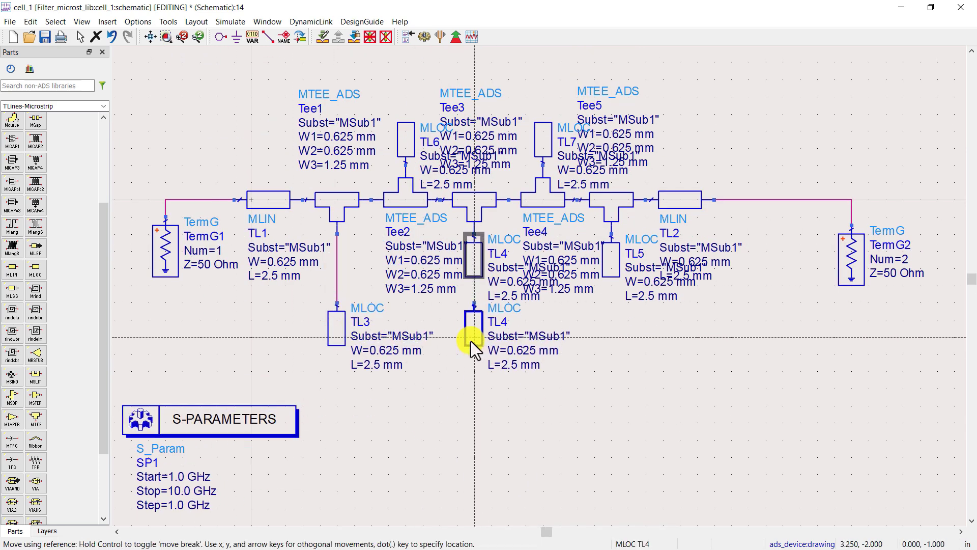
pyautogui.moveTo(612, 270); pyautogui.dragTo(613, 339)
pyautogui.moveTo(543, 143); pyautogui.dragTo(542, 61)
pyautogui.moveTo(406, 146); pyautogui.dragTo(405, 59)
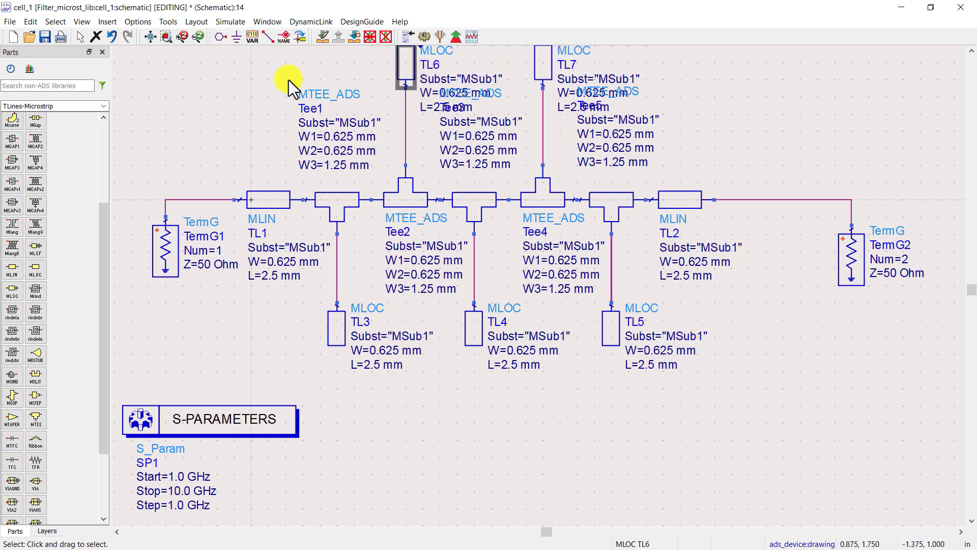
pyautogui.press('F5')
pyautogui.moveTo(827, 288); pyautogui.dragTo(767, 288)
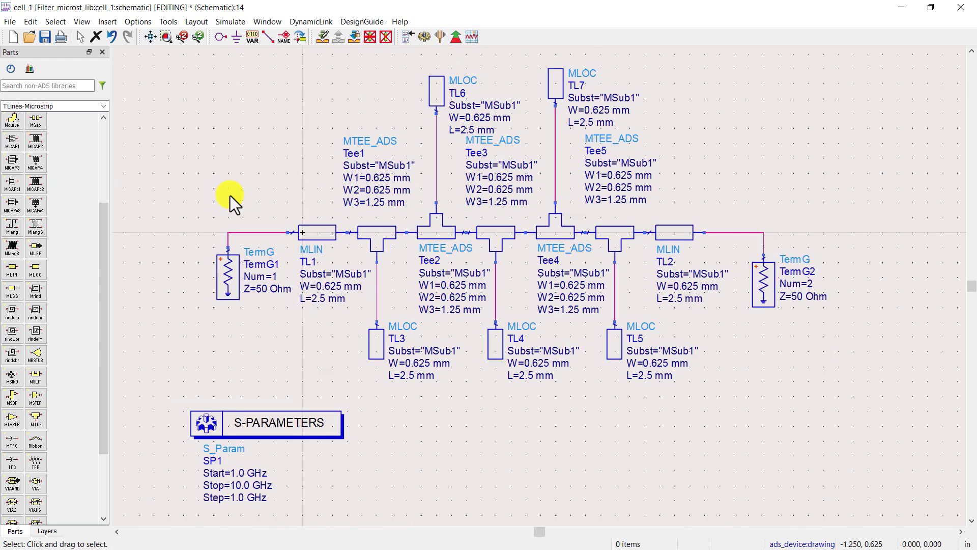
# Run the simulation, which fails for missing substrate MSub1, and close the messages window
pyautogui.click(423, 38)
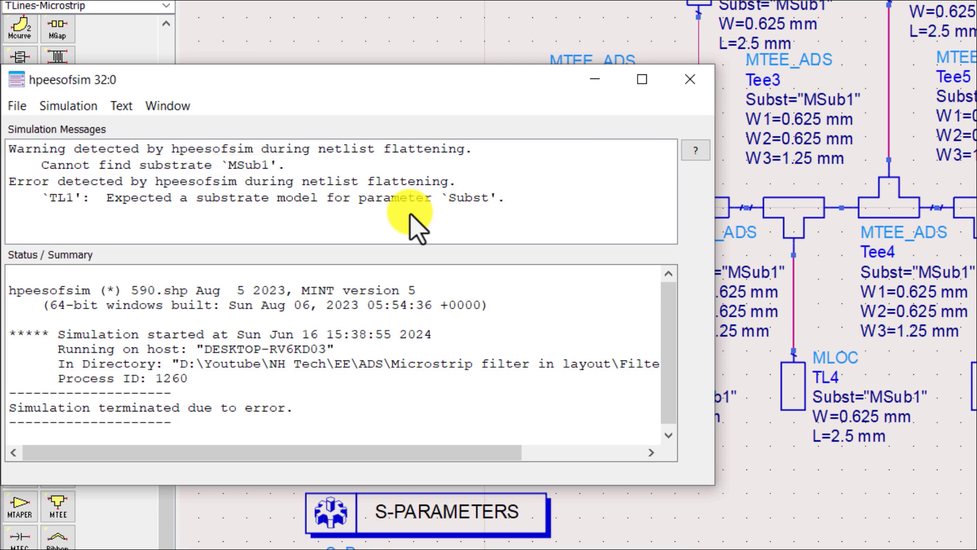
pyautogui.click(690, 79)
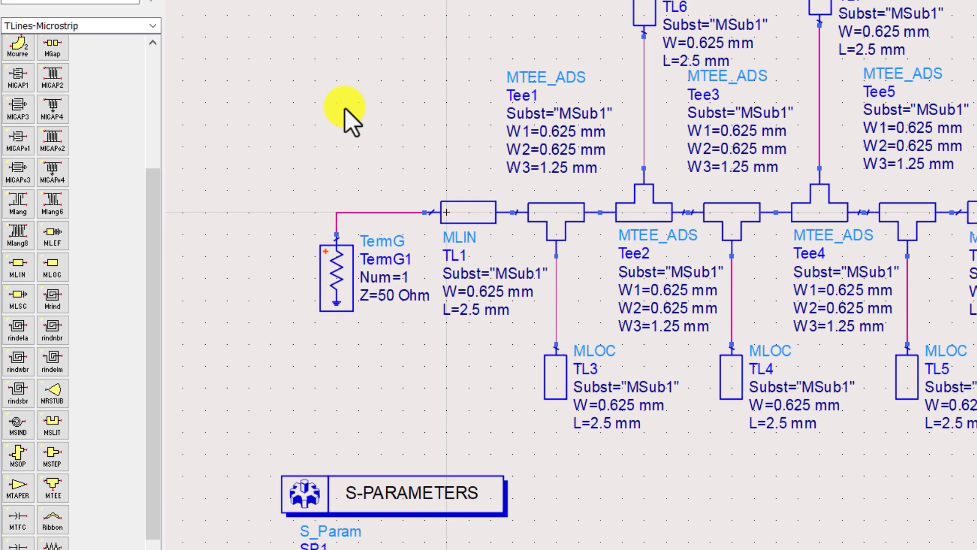
# Place an MSUB substrate below the filter and set its height H to 0.508 mm
pyautogui.click(15, 75)
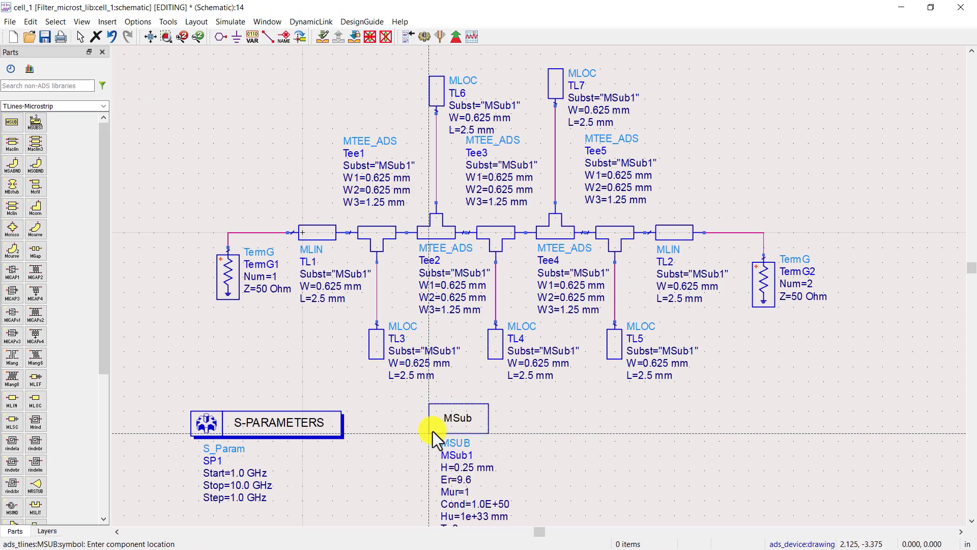
pyautogui.click(432, 431)
pyautogui.press('Escape')
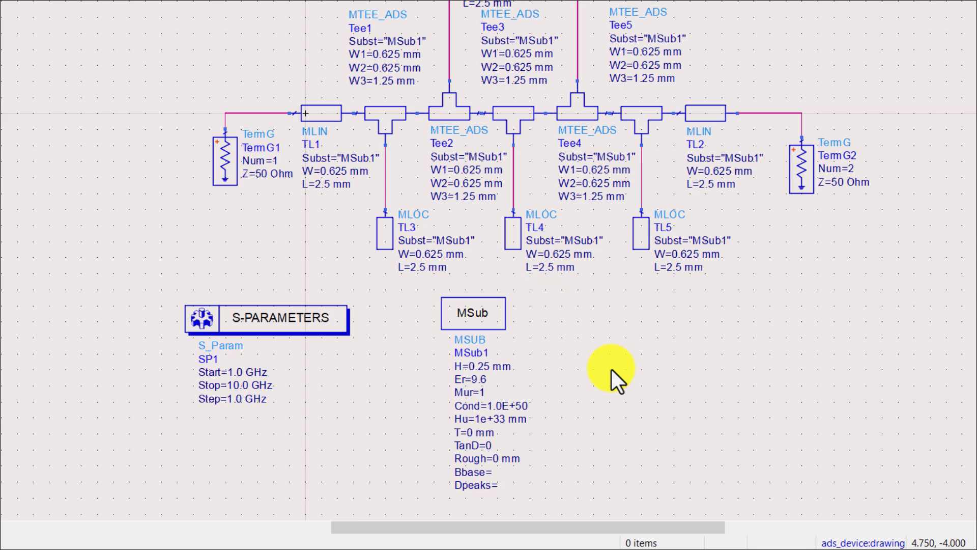
pyautogui.click(489, 366)
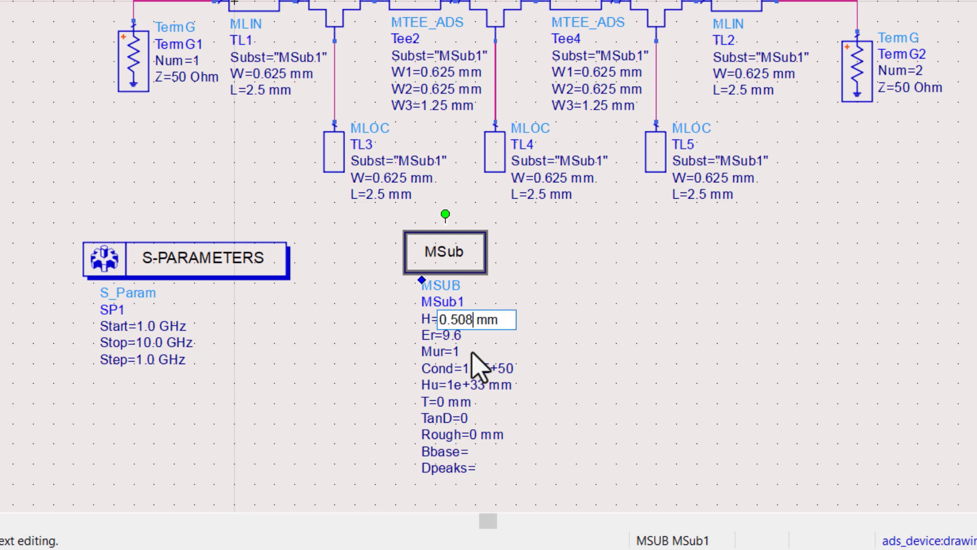
pyautogui.click(708, 387)
# Set the substrate Er to 3.66, Cond to 5.8E+7 and Hu to 10 mm
pyautogui.doubleClick(460, 337)
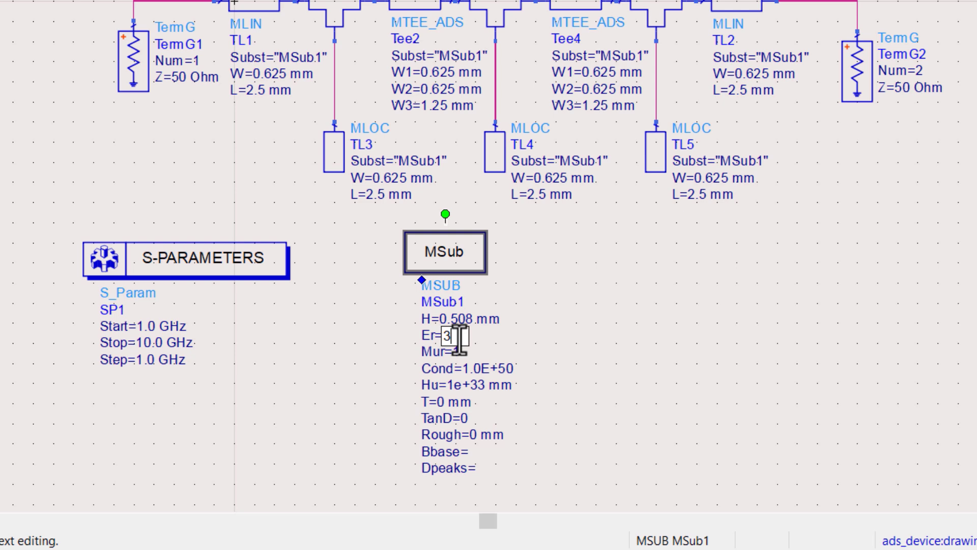
pyautogui.write('3.66')
pyautogui.click(585, 366)
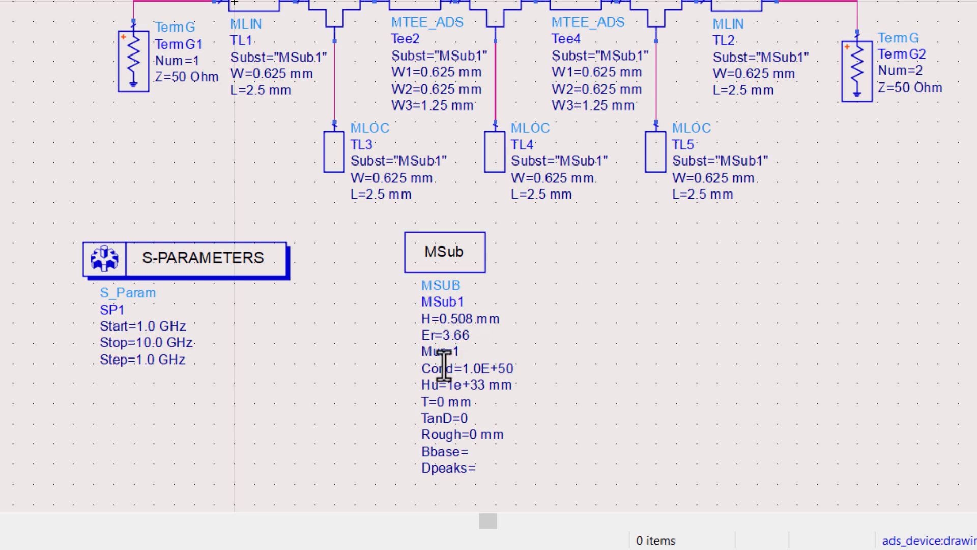
pyautogui.doubleClick(483, 370)
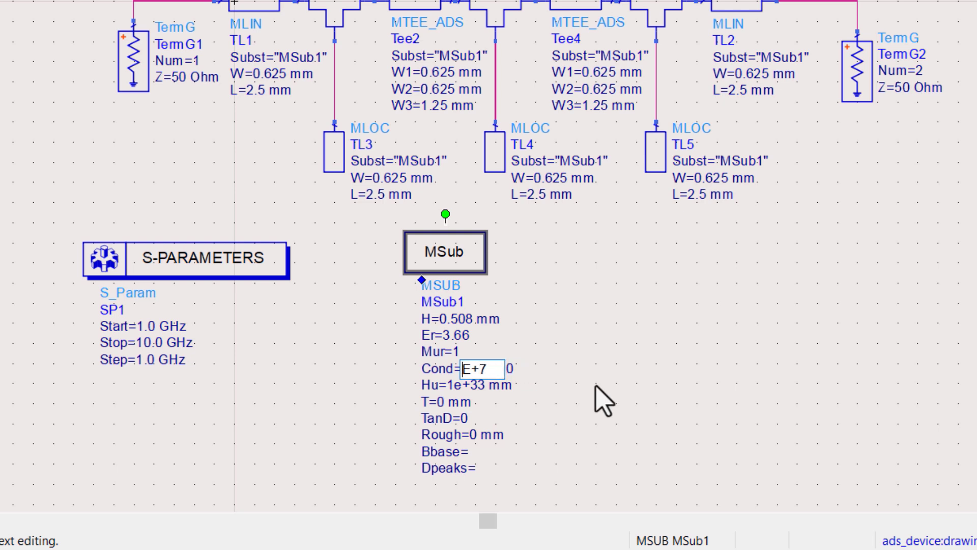
pyautogui.click(668, 408)
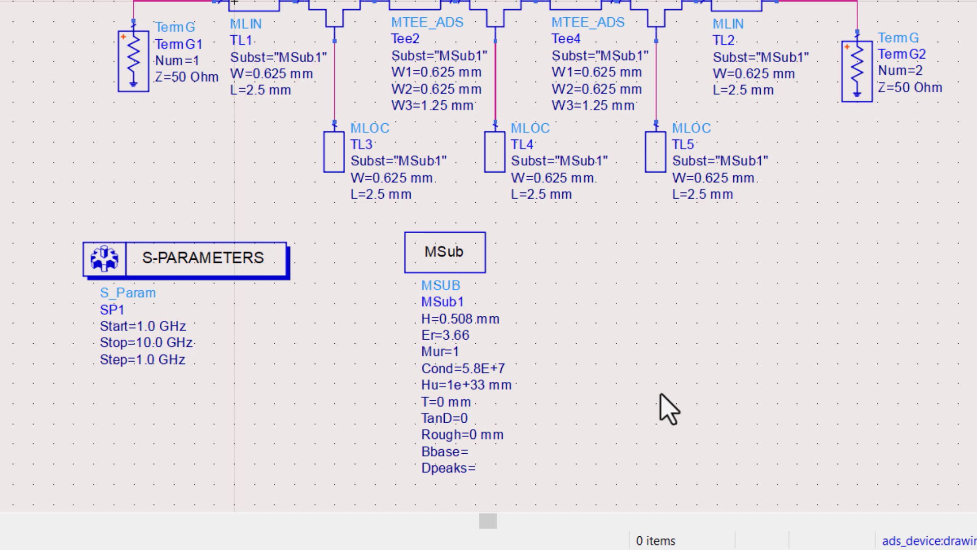
pyautogui.doubleClick(491, 386)
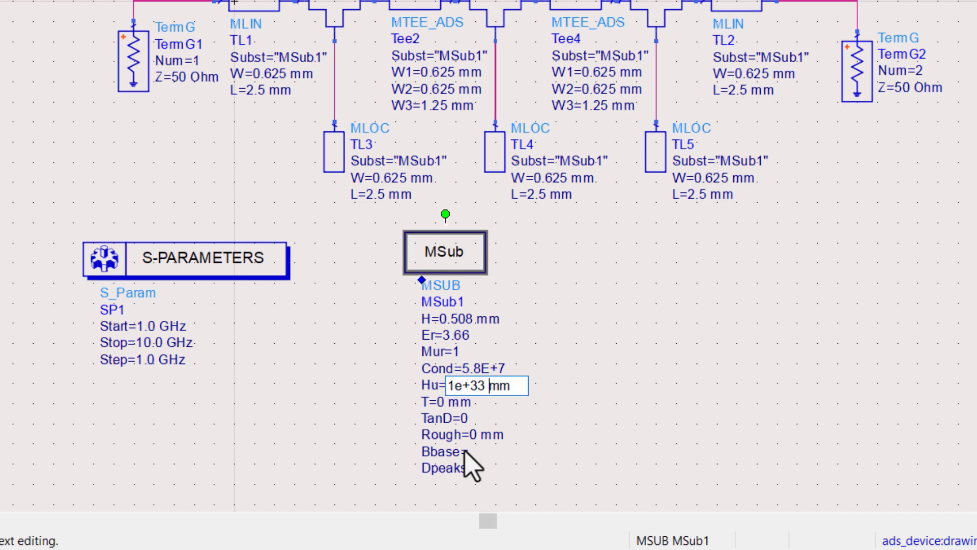
pyautogui.press('BackSpace')
pyautogui.press('BackSpace')
pyautogui.press('BackSpace')
pyautogui.press('BackSpace')
pyautogui.press('BackSpace')
pyautogui.write('10')
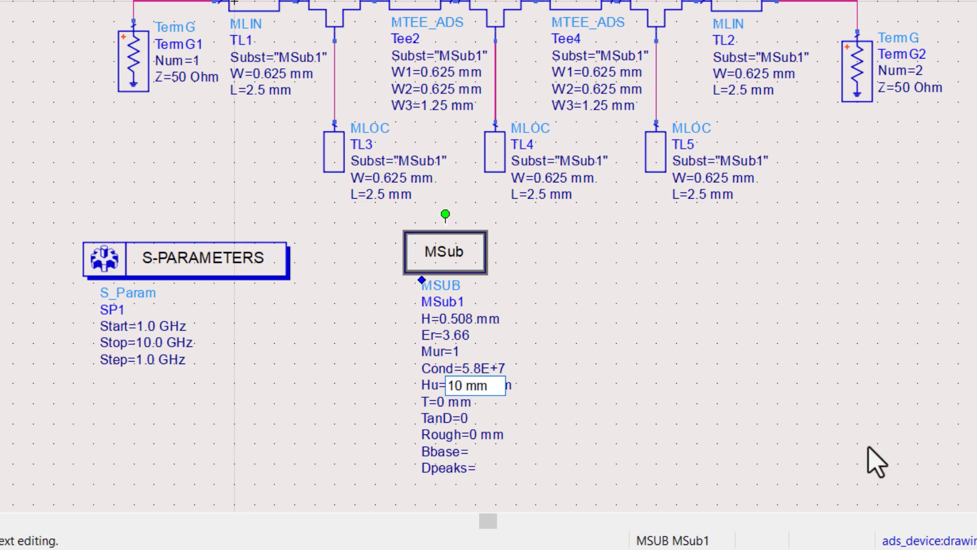
pyautogui.click(868, 448)
# Set T to 35 um, TanD to 0.003 and Rough to 5 um, then simulate and maximize the data display
pyautogui.doubleClick(455, 406)
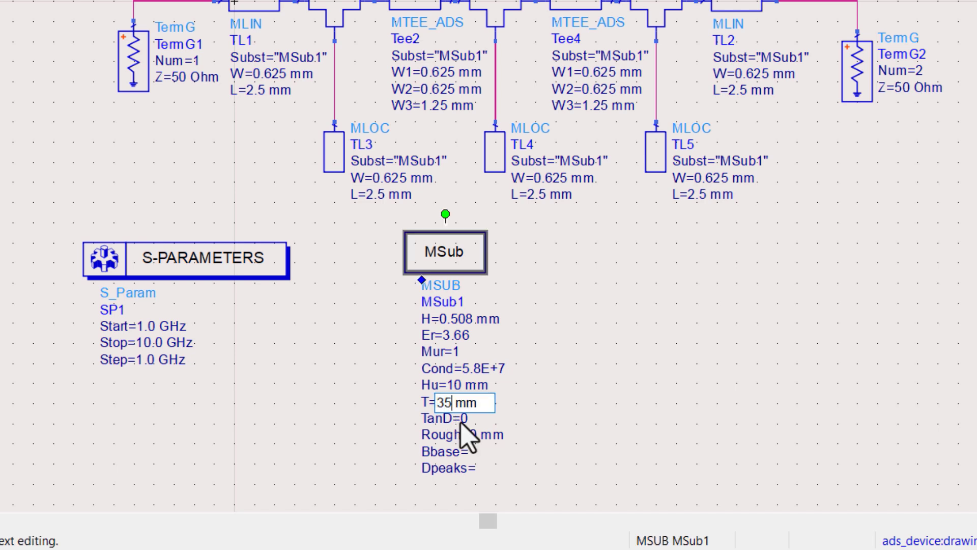
pyautogui.click(790, 369)
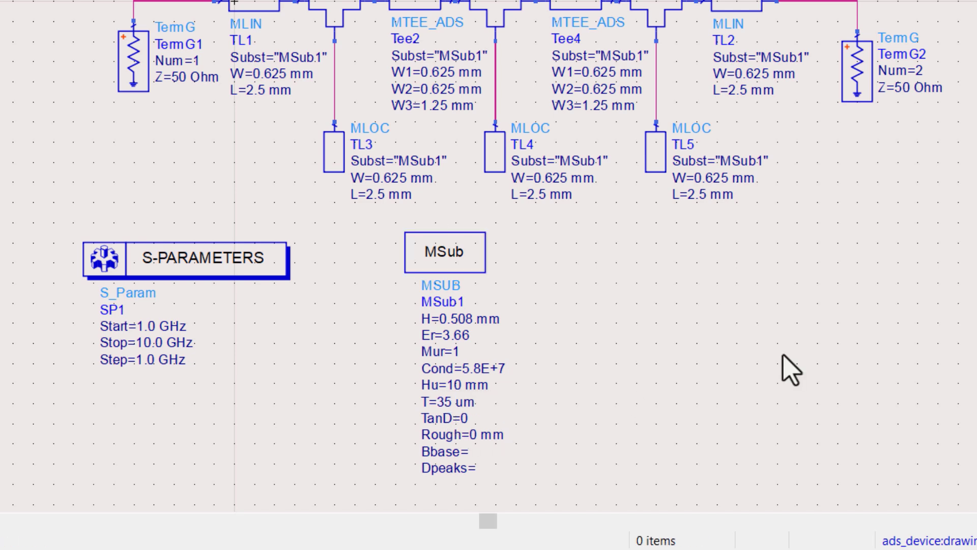
pyautogui.doubleClick(466, 419)
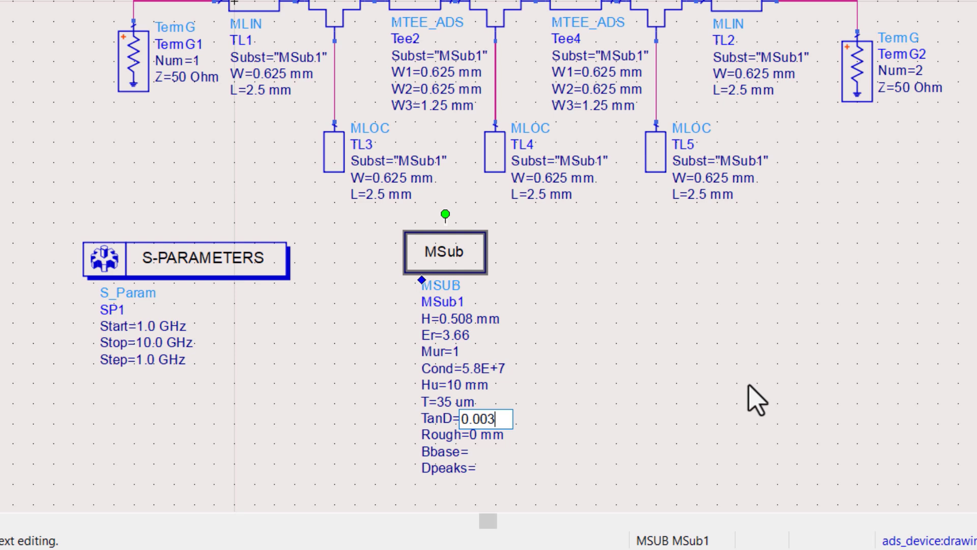
pyautogui.click(761, 407)
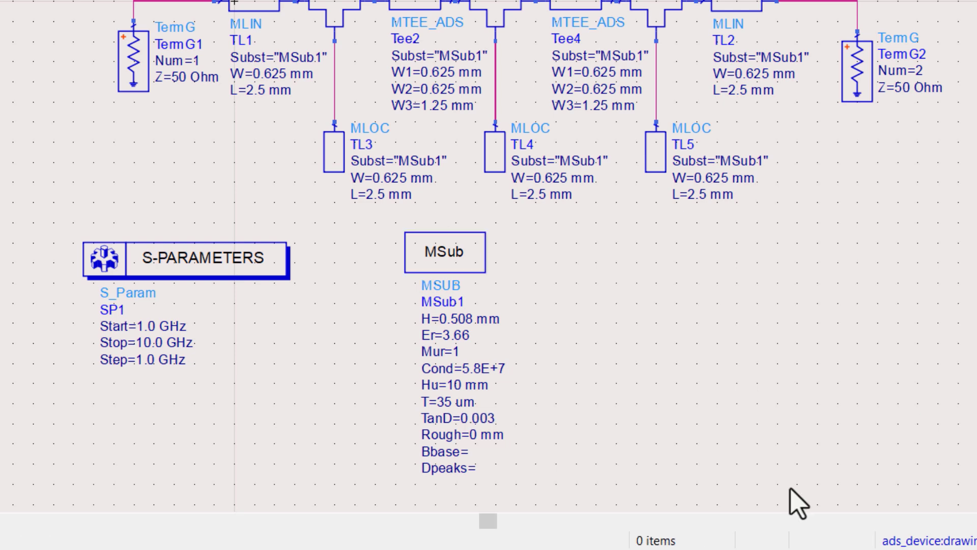
pyautogui.doubleClick(485, 437)
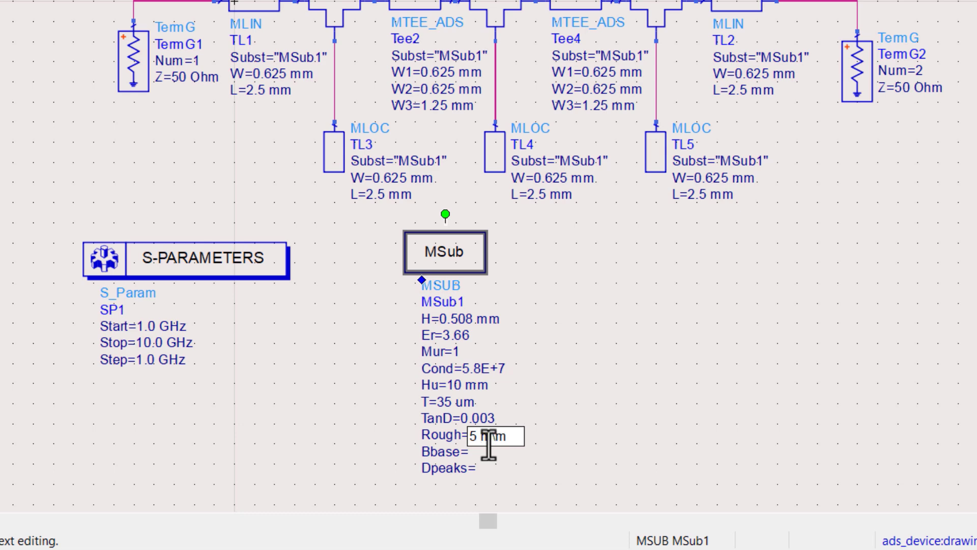
pyautogui.press('Delete')
pyautogui.click(372, 351)
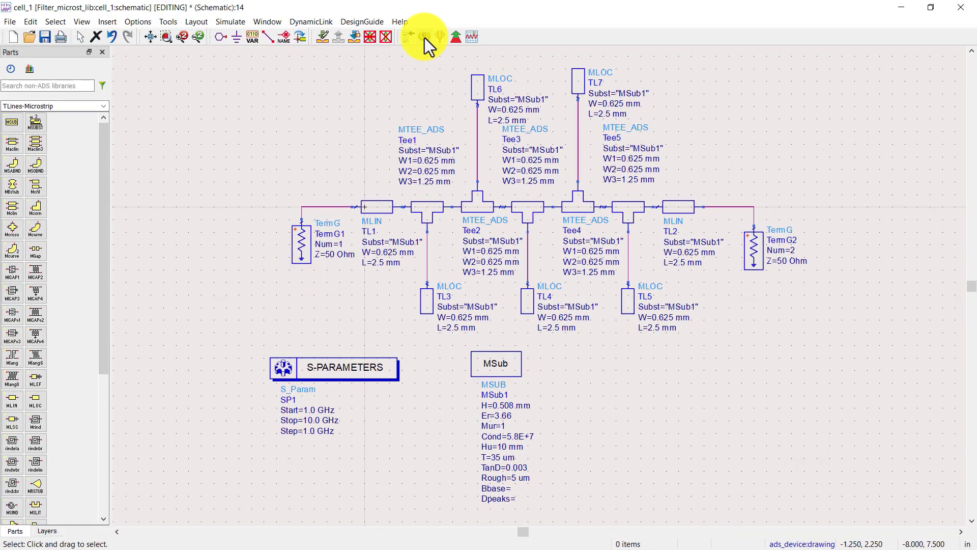
pyautogui.click(425, 36)
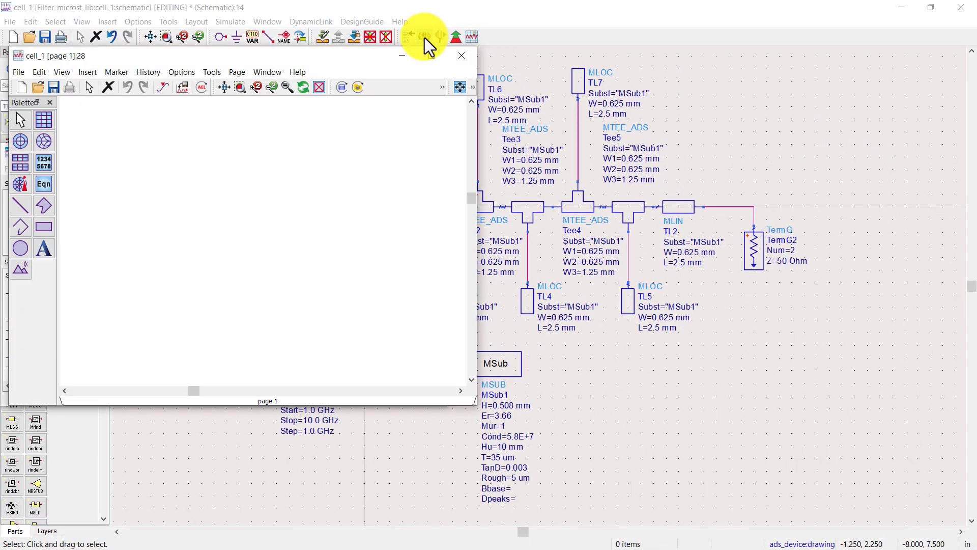
pyautogui.click(432, 55)
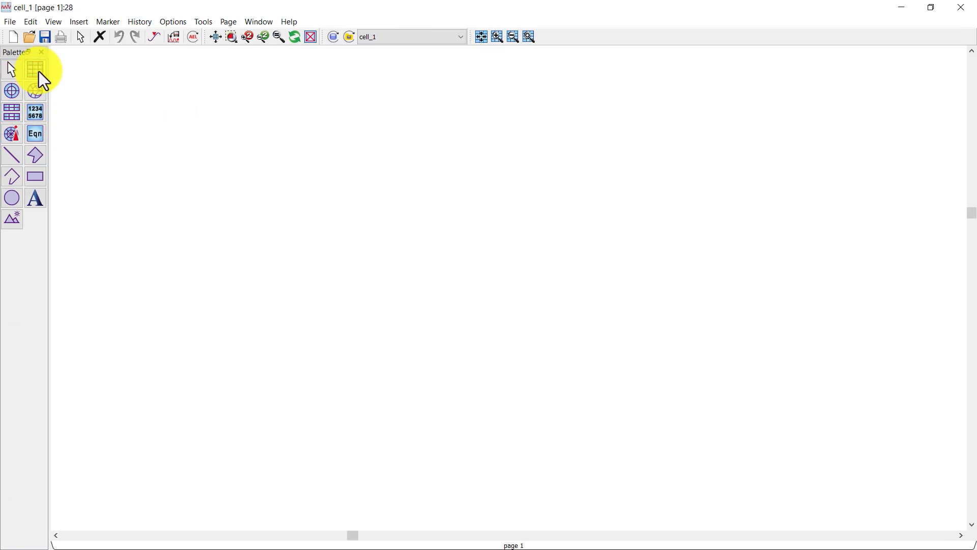
# Insert a rectangular plot of dB(S(1,1)) and dB(S(2,1))
pyautogui.click(35, 69)
pyautogui.click(305, 174)
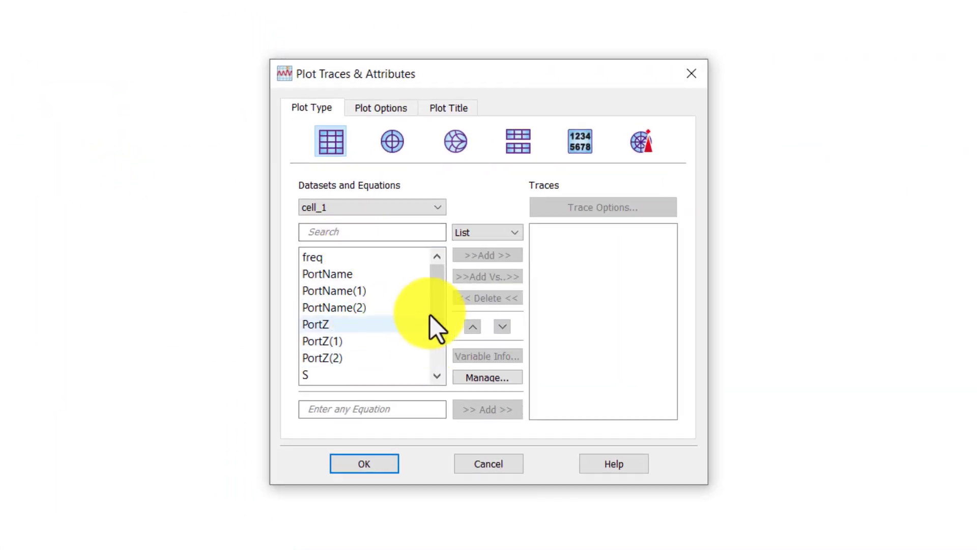
pyautogui.scroll(-2, 431, 315)
pyautogui.click(334, 328)
pyautogui.click(467, 257)
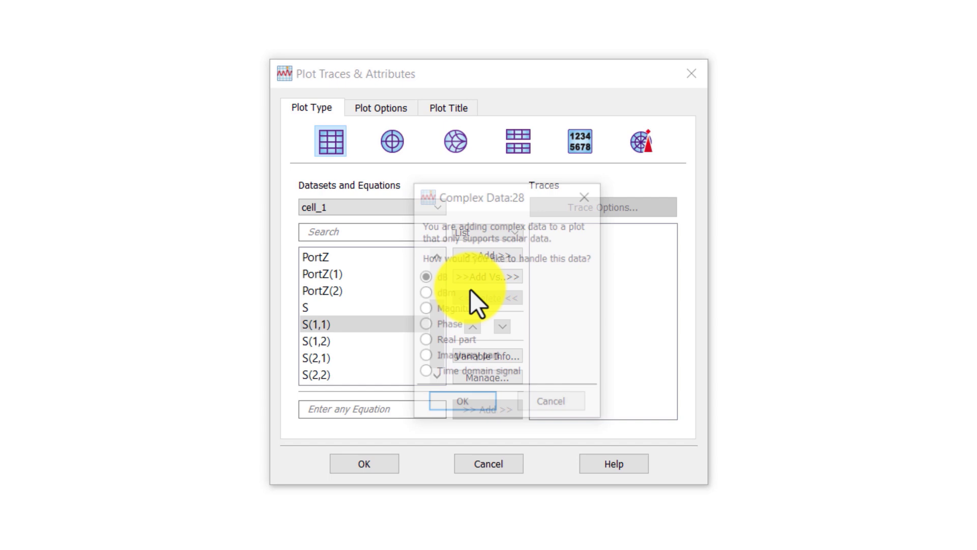
pyautogui.click(462, 405)
pyautogui.click(313, 356)
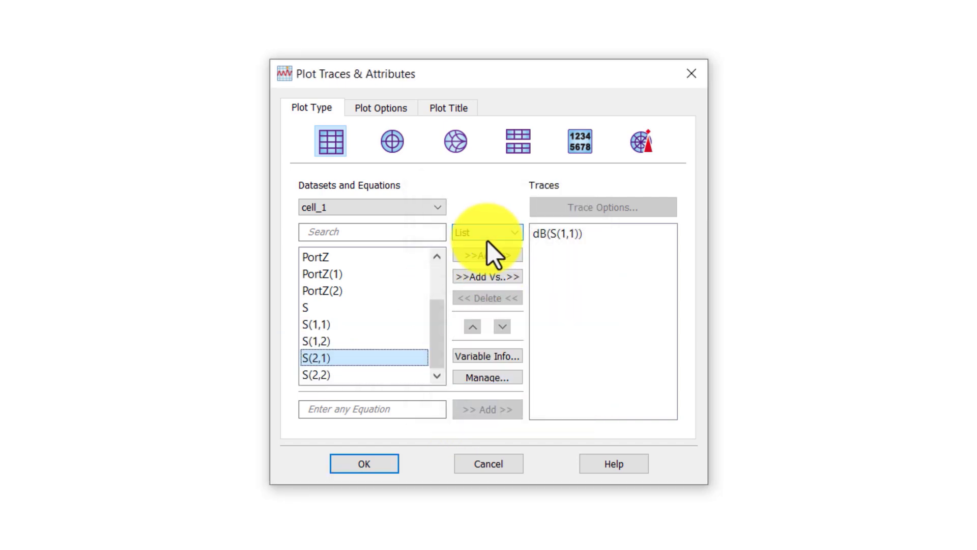
pyautogui.click(487, 253)
pyautogui.click(460, 406)
pyautogui.click(392, 463)
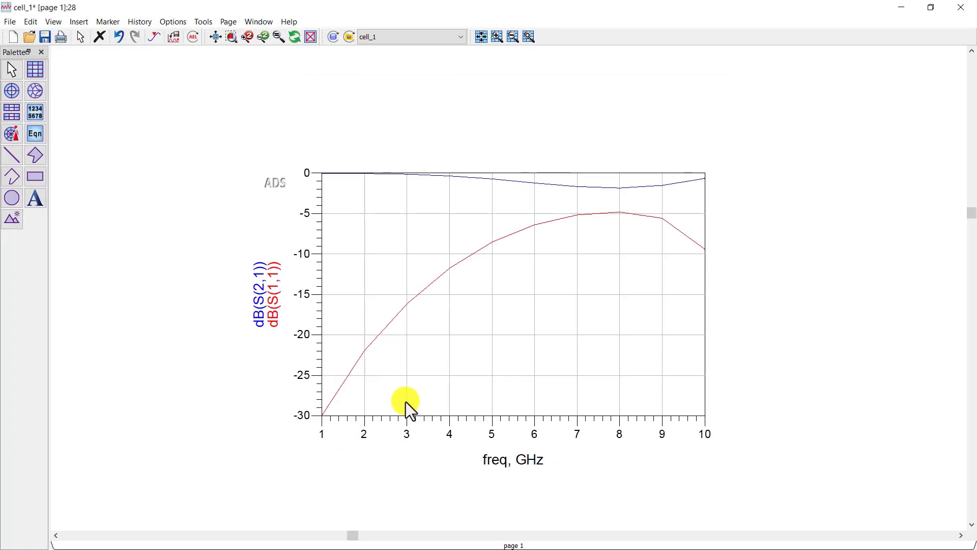
# Thicken the red S(1,1) and blue S(2,1) traces, then close the display and save it
pyautogui.doubleClick(502, 238)
pyautogui.click(439, 417)
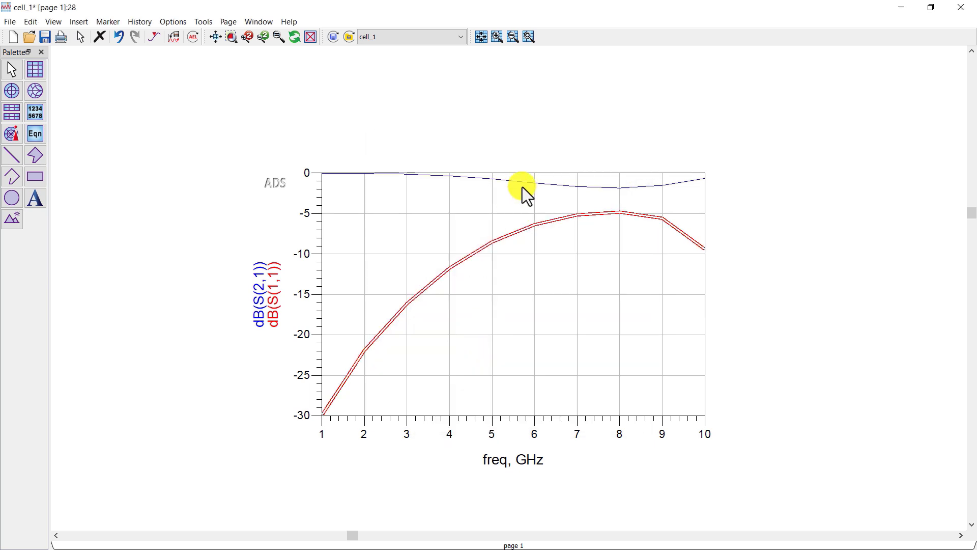
pyautogui.doubleClick(522, 185)
pyautogui.click(421, 416)
pyautogui.hotkey('alt', 'F4')
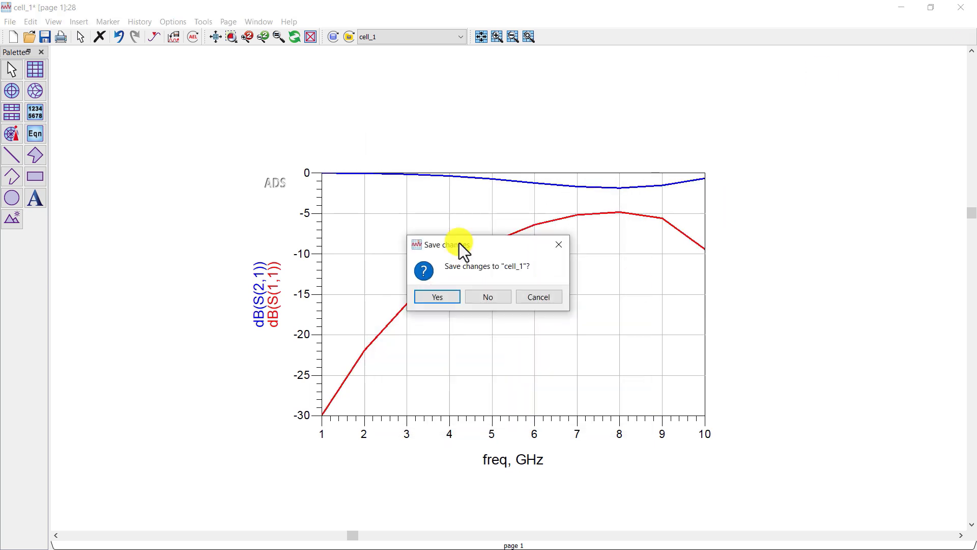
pyautogui.click(452, 297)
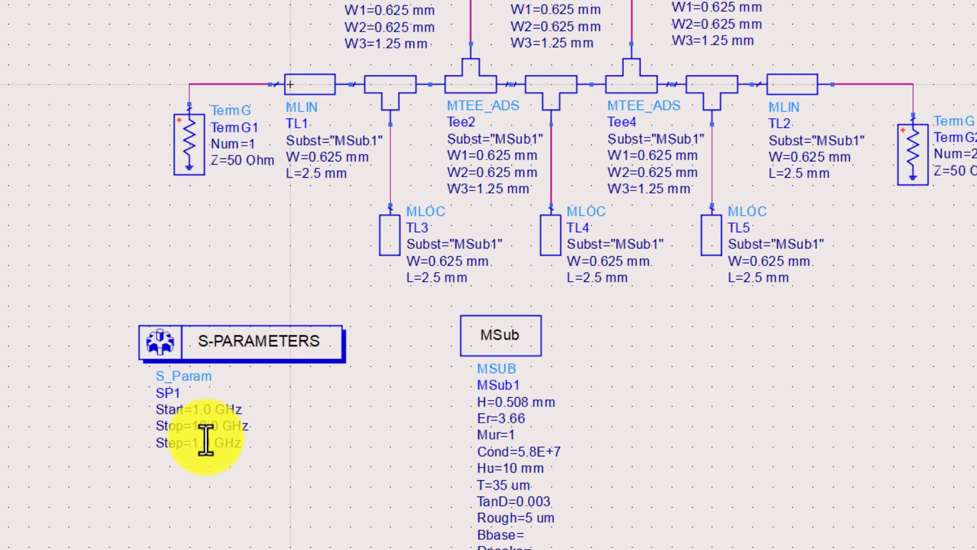
# Change the sweep to stop at 40 GHz with 0.1 GHz steps, rerun, and close the plot
pyautogui.doubleClick(204, 431)
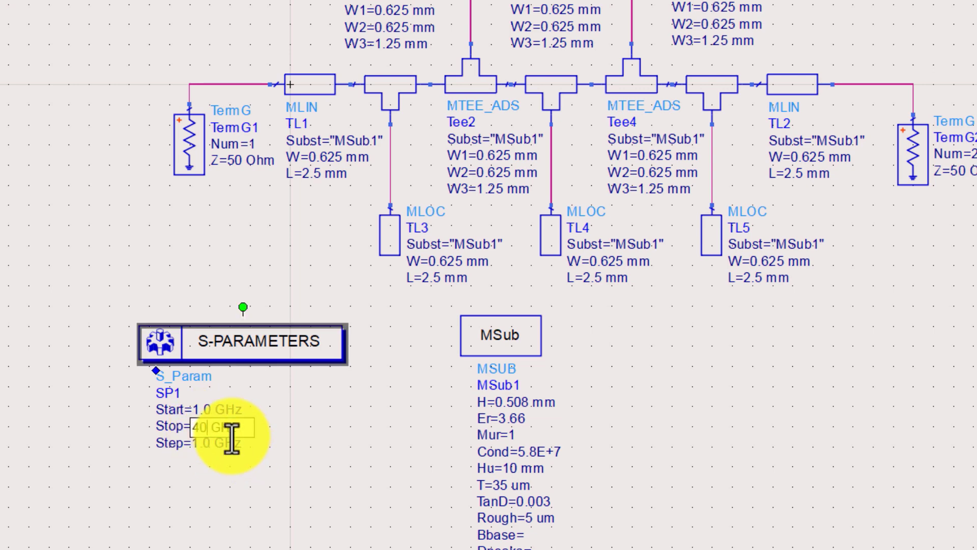
pyautogui.click(51, 466)
pyautogui.doubleClick(206, 443)
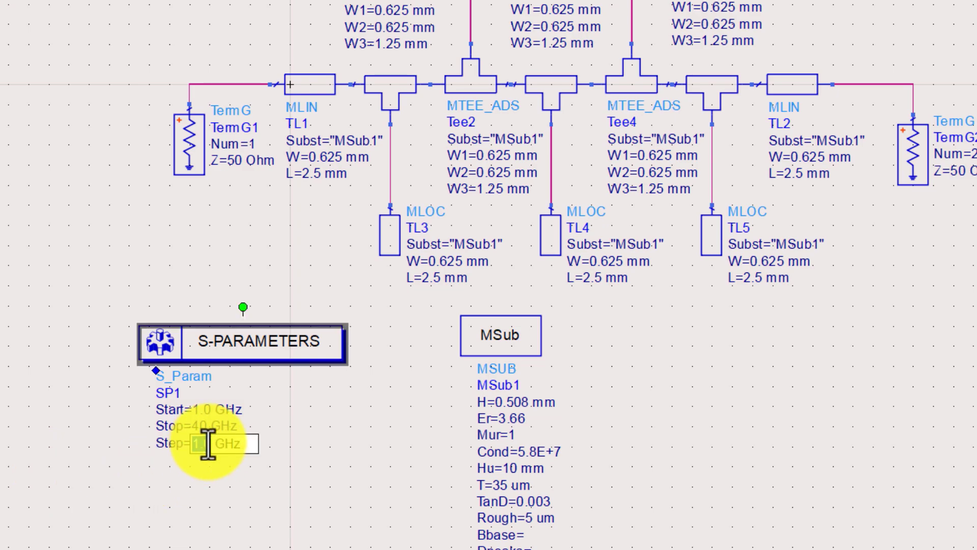
pyautogui.write('0.1')
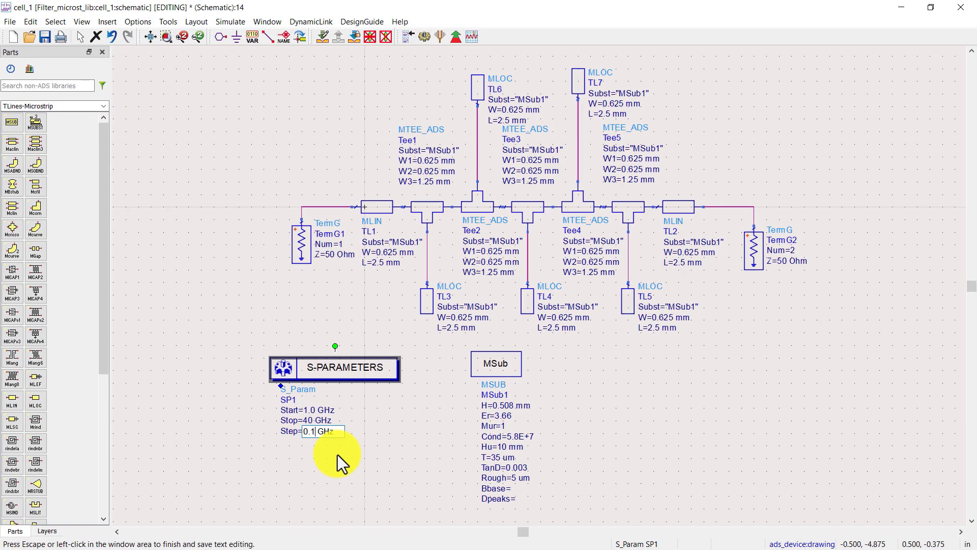
pyautogui.click(244, 479)
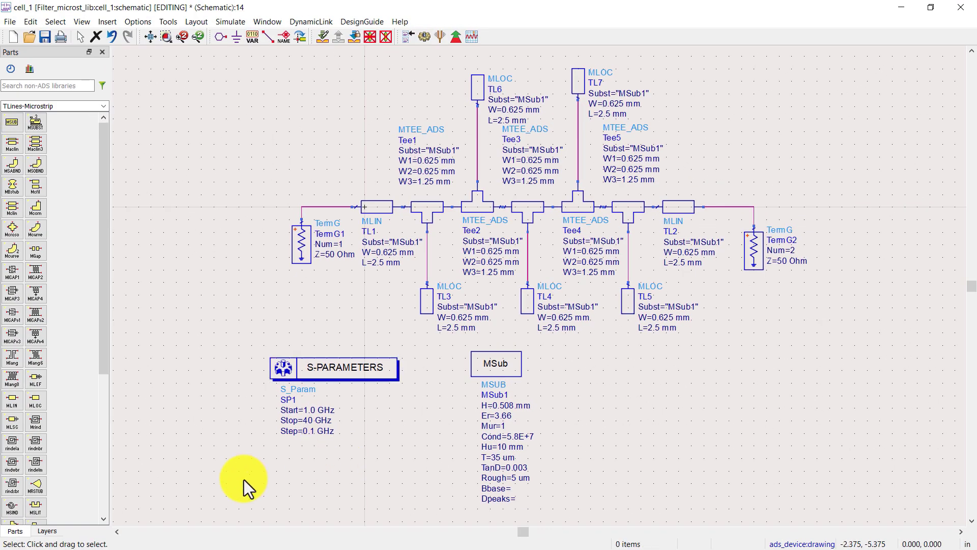
pyautogui.click(426, 39)
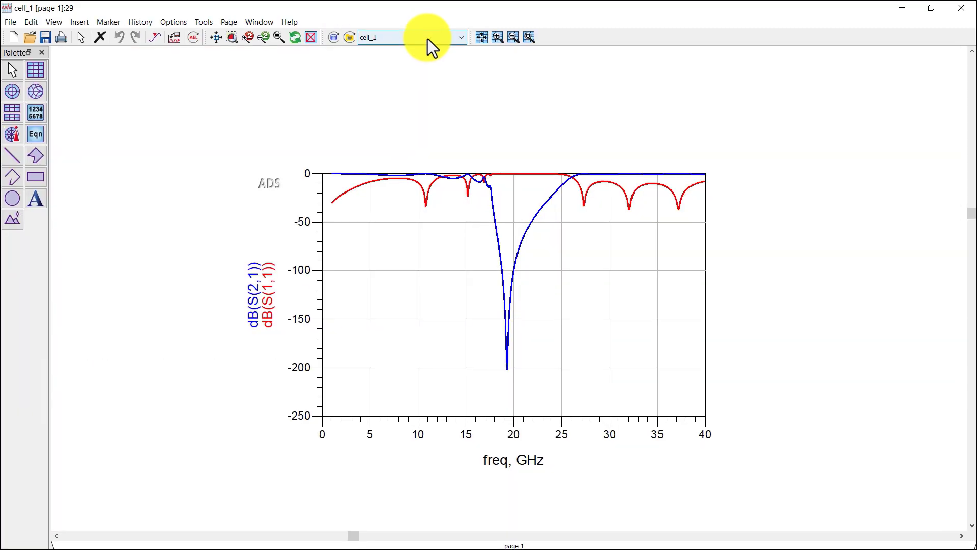
pyautogui.click(961, 7)
# Generate the microstrip layout of TL1–TL7 and Tee1–Tee5, then close it saving changes
pyautogui.click(295, 134)
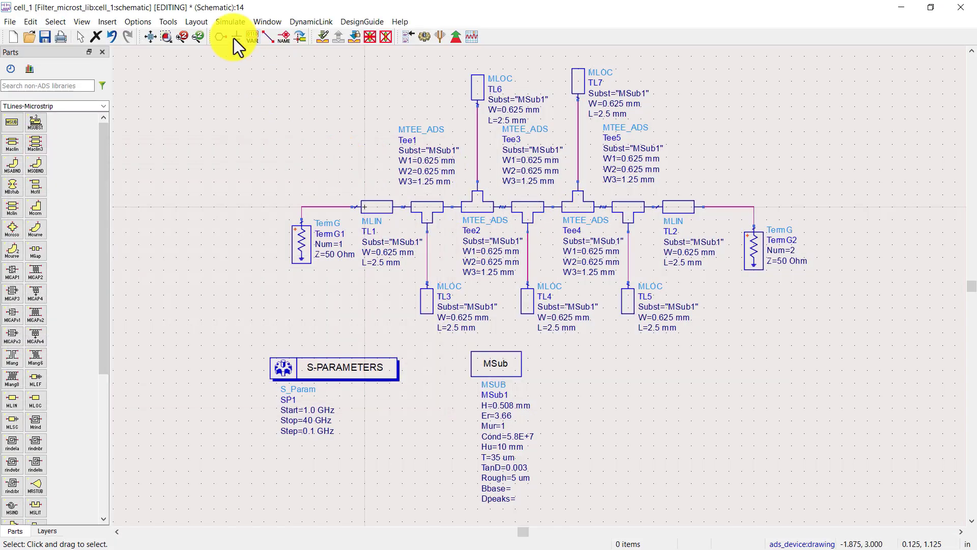
pyautogui.click(201, 24)
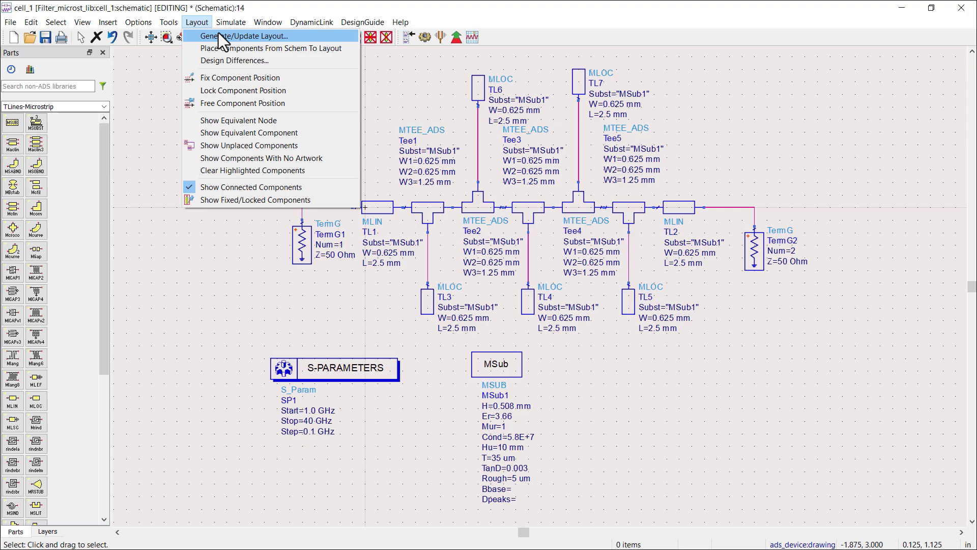
pyautogui.click(219, 34)
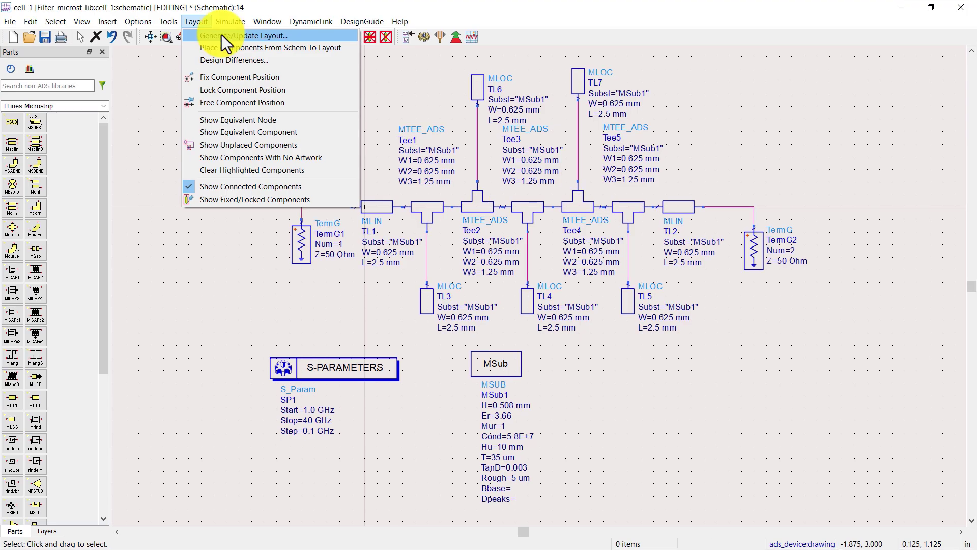
pyautogui.click(50, 237)
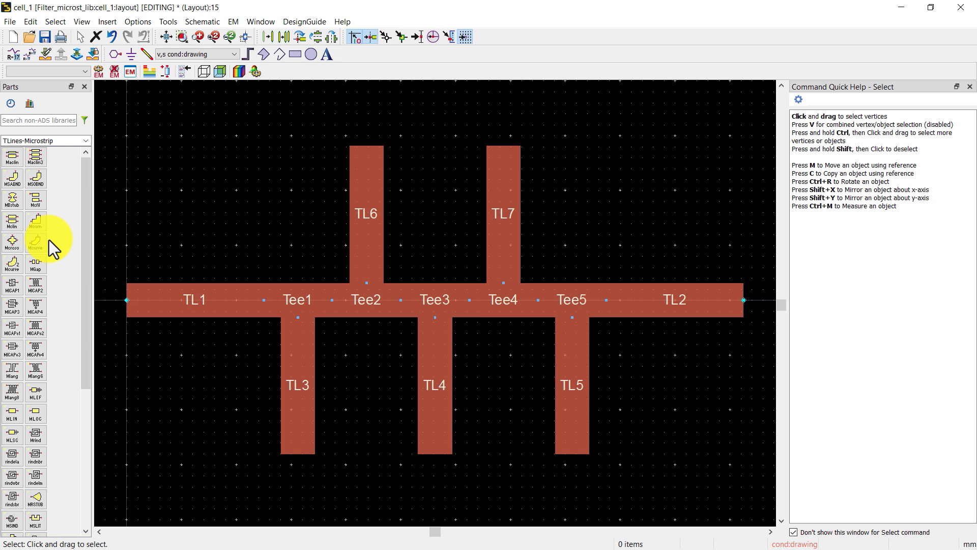
pyautogui.click(969, 6)
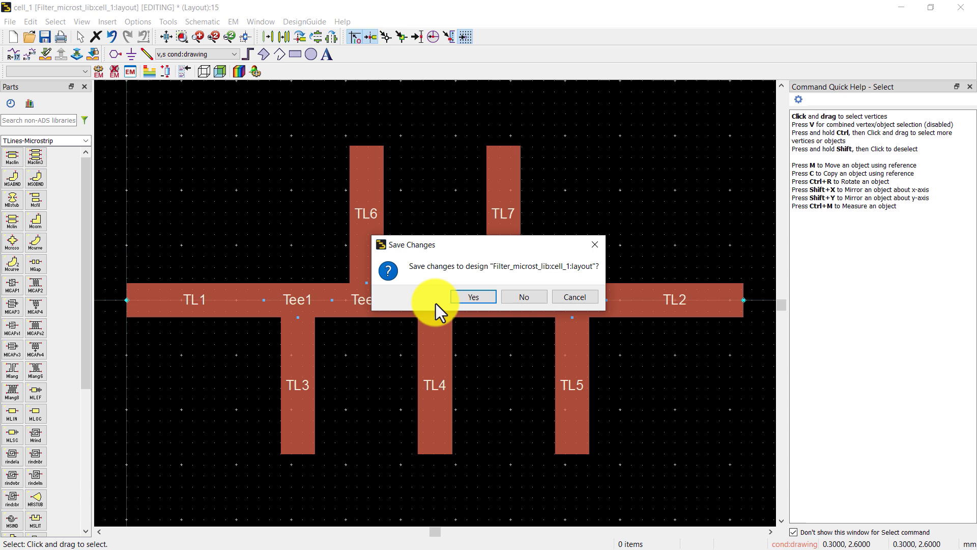
pyautogui.click(466, 296)
pyautogui.click(275, 40)
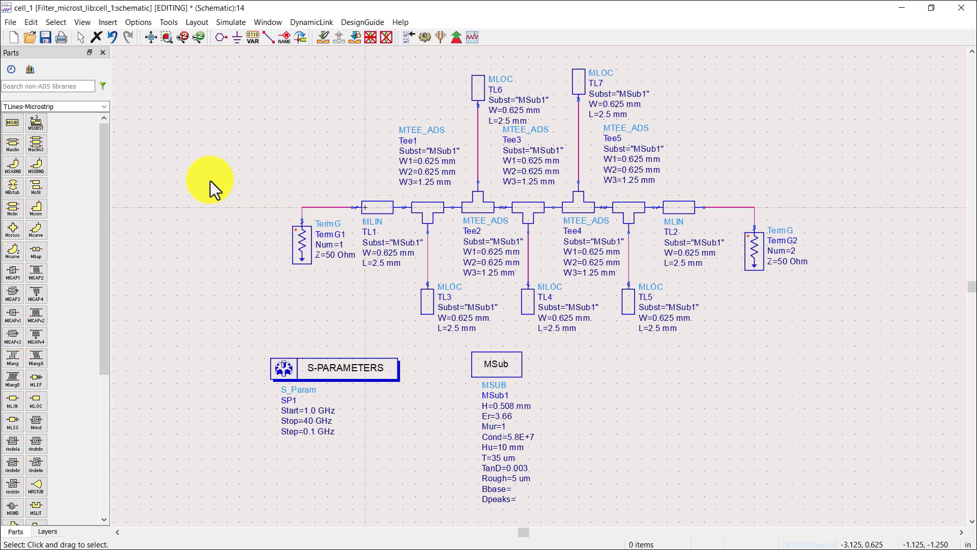
# Place a VAR1 block, then move MSub right, S-PARAMETERS top-left and VAR1 top-right
pyautogui.click(253, 36)
pyautogui.click(590, 378)
pyautogui.press('Escape')
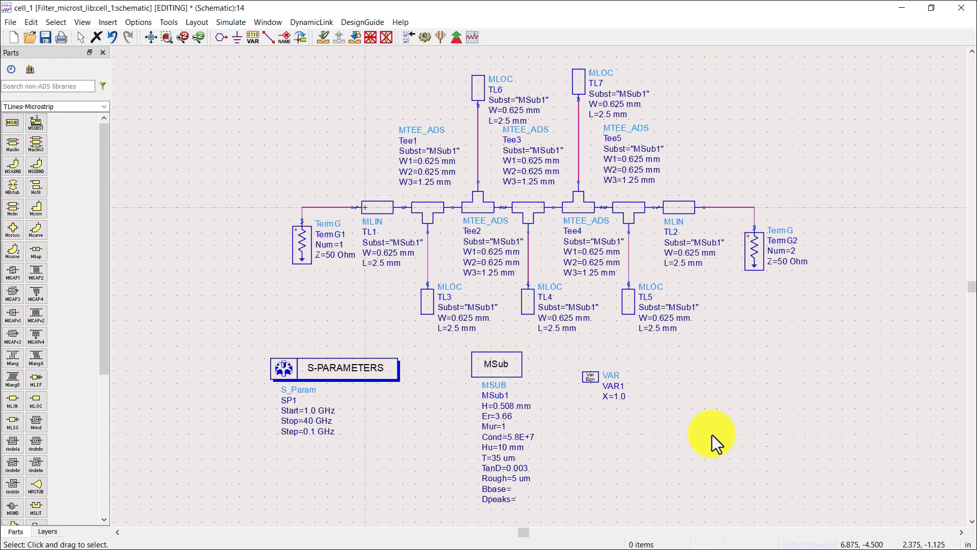
pyautogui.moveTo(488, 358); pyautogui.dragTo(846, 181)
pyautogui.moveTo(331, 367); pyautogui.dragTo(331, 77)
pyautogui.press('f')
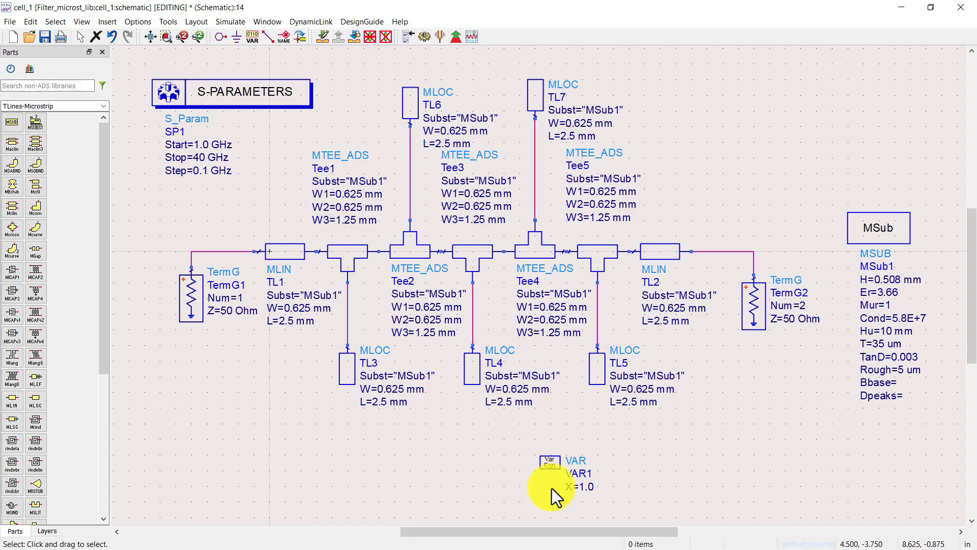
pyautogui.moveTo(556, 489); pyautogui.dragTo(768, 102)
# In VAR1, rename the variable to a with value 0.5 and add it
pyautogui.press('f')
pyautogui.doubleClick(741, 128)
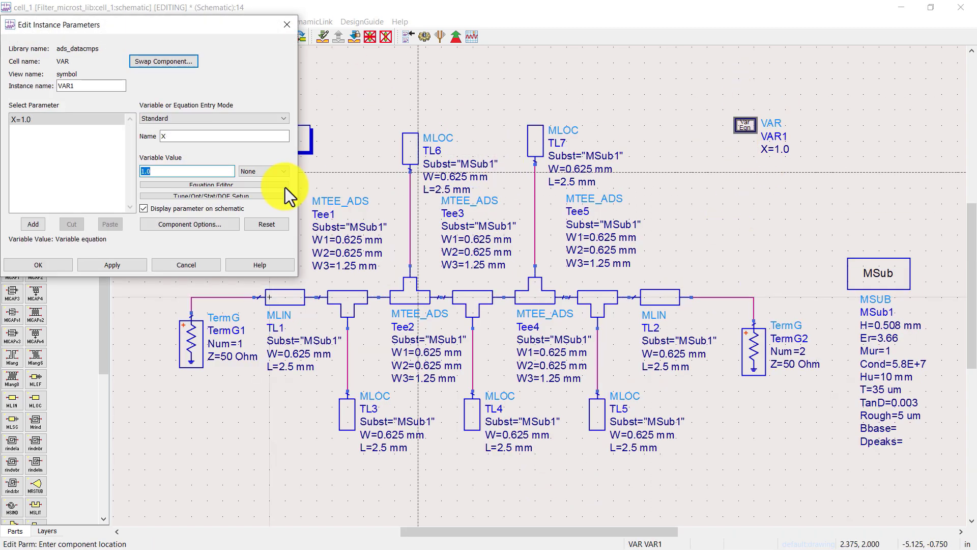
pyautogui.doubleClick(214, 138)
pyautogui.press('BackSpace')
pyautogui.write('a')
pyautogui.click(167, 172)
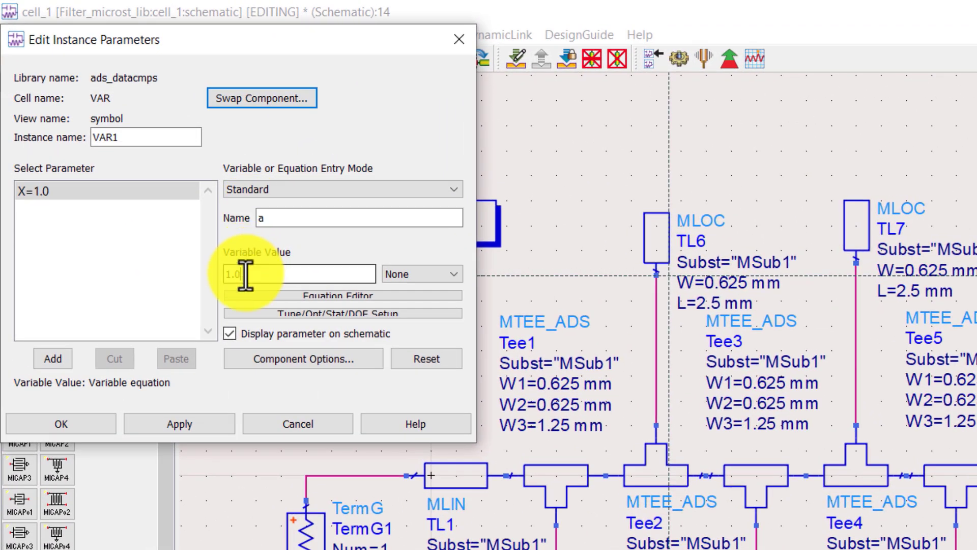
pyautogui.moveTo(245, 275); pyautogui.dragTo(174, 273)
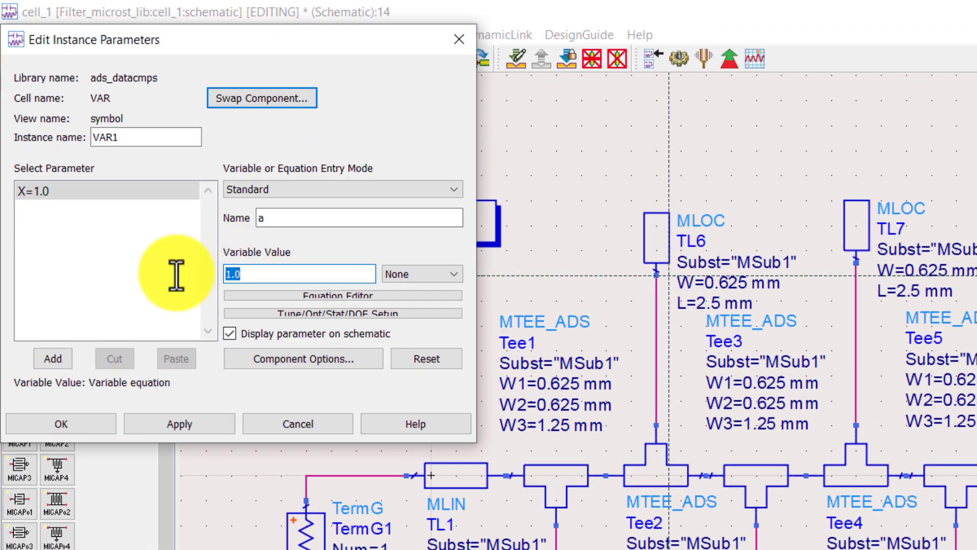
pyautogui.write('0.5')
pyautogui.click(53, 359)
# Add variables b = 2.5 and c = 1.5 to VAR1
pyautogui.click(33, 191)
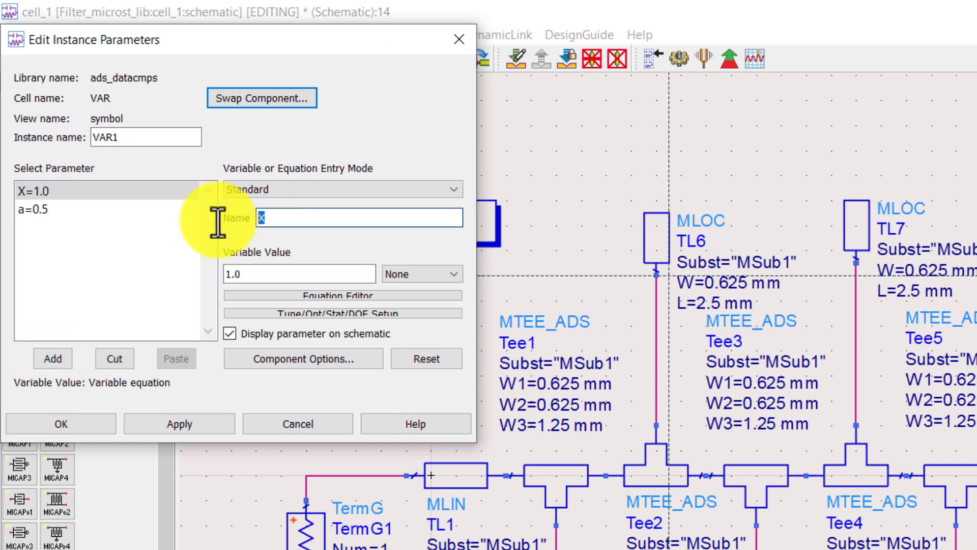
pyautogui.write('b')
pyautogui.moveTo(245, 275); pyautogui.dragTo(201, 277)
pyautogui.write('2.5')
pyautogui.click(52, 359)
pyautogui.doubleClick(295, 220)
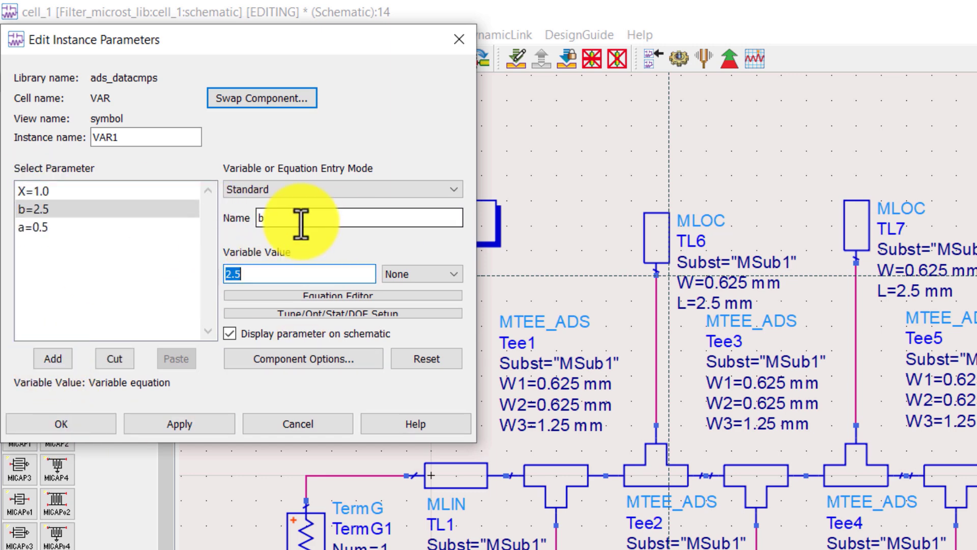
pyautogui.write('c')
pyautogui.doubleClick(258, 273)
pyautogui.write('1.5')
pyautogui.click(53, 359)
# Add variable d = 3, remove the unused X variable, and apply the changes
pyautogui.doubleClick(284, 220)
pyautogui.write('d')
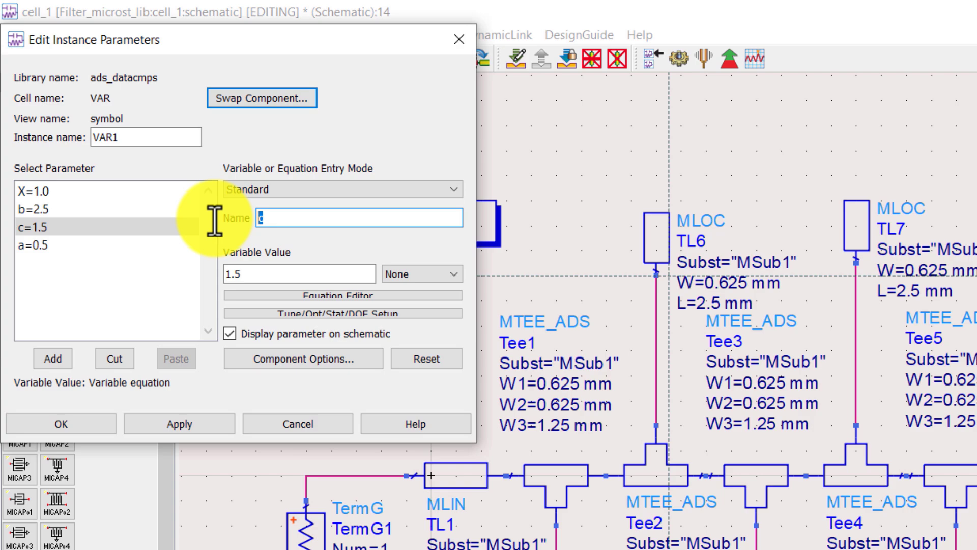
pyautogui.moveTo(255, 275); pyautogui.dragTo(196, 275)
pyautogui.write('3')
pyautogui.click(53, 358)
pyautogui.click(33, 191)
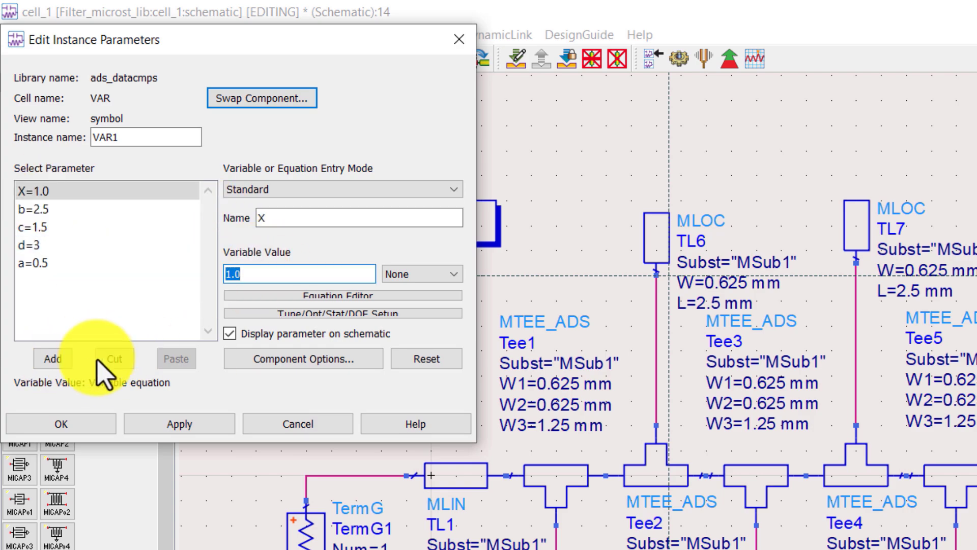
pyautogui.click(114, 359)
pyautogui.click(179, 424)
pyautogui.click(61, 423)
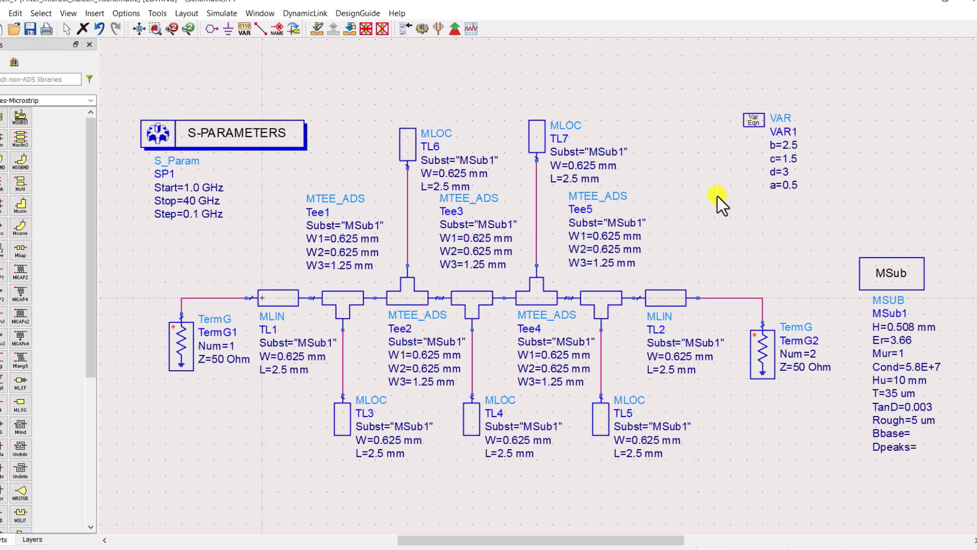
# Set TL1's width to a, and Tee1's W1 and W2 to a with W3 = c
pyautogui.click(308, 354)
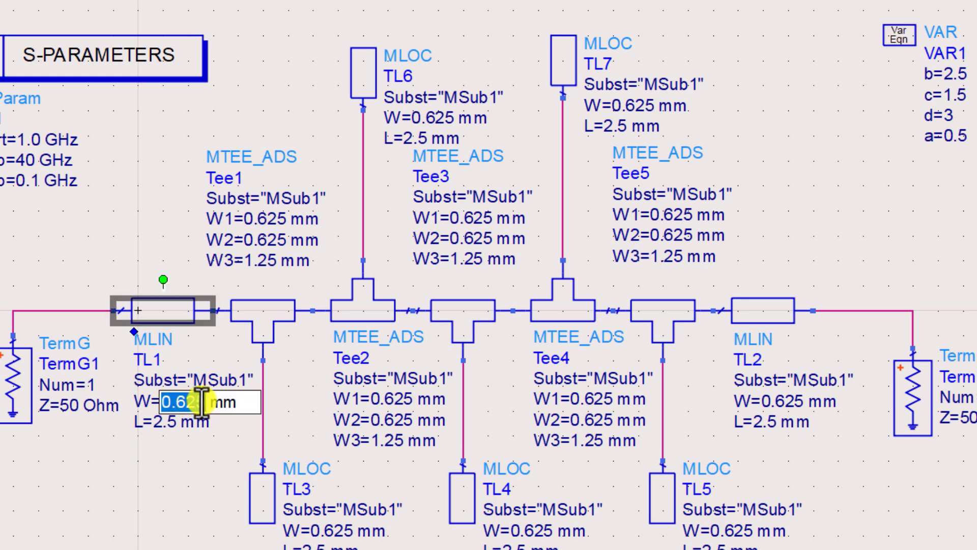
pyautogui.click(201, 402)
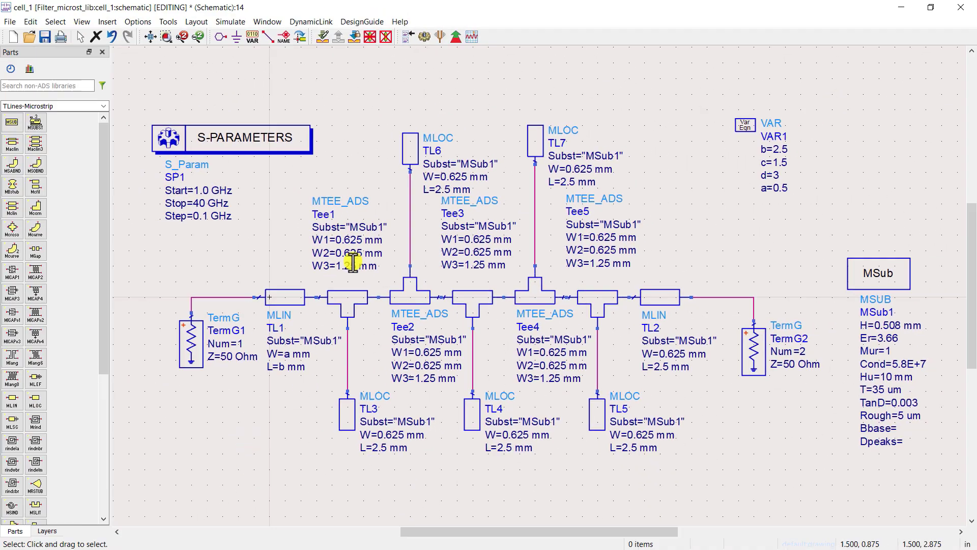
pyautogui.click(269, 220)
pyautogui.click(269, 220)
pyautogui.press('BackSpace')
pyautogui.press('BackSpace')
pyautogui.press('BackSpace')
pyautogui.press('BackSpace')
pyautogui.press('BackSpace')
pyautogui.write('a')
pyautogui.click(357, 255)
pyautogui.click(356, 255)
pyautogui.press('BackSpace')
pyautogui.press('BackSpace')
pyautogui.press('BackSpace')
pyautogui.press('BackSpace')
pyautogui.press('BackSpace')
pyautogui.write('a')
pyautogui.click(246, 451)
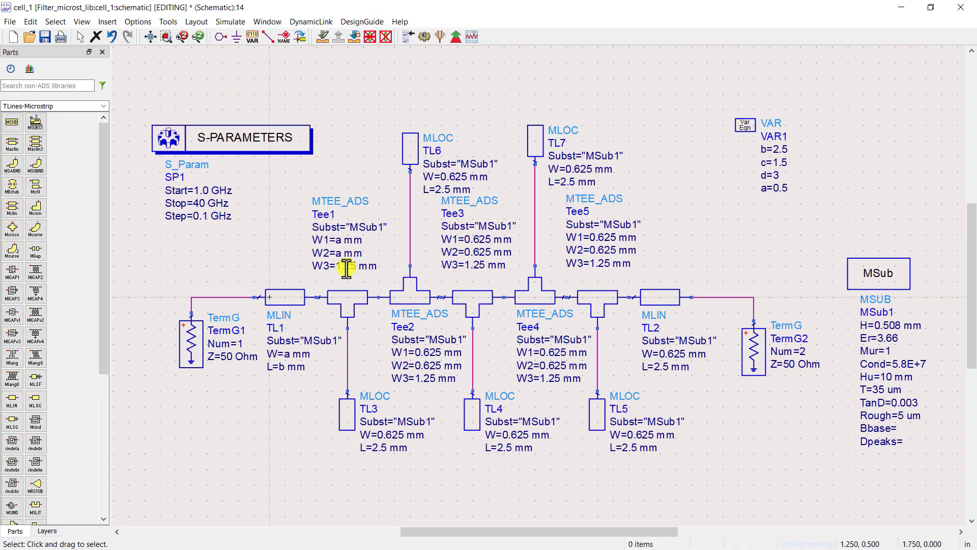
pyautogui.click(346, 267)
pyautogui.click(346, 266)
pyautogui.press('BackSpace')
pyautogui.press('BackSpace')
pyautogui.press('BackSpace')
pyautogui.press('BackSpace')
pyautogui.write('c')
pyautogui.click(229, 454)
# Set TL3's width to c and length to d, Tee3's W1 to a, and TL4's length to d
pyautogui.click(379, 435)
pyautogui.click(379, 434)
pyautogui.write('c')
pyautogui.click(376, 447)
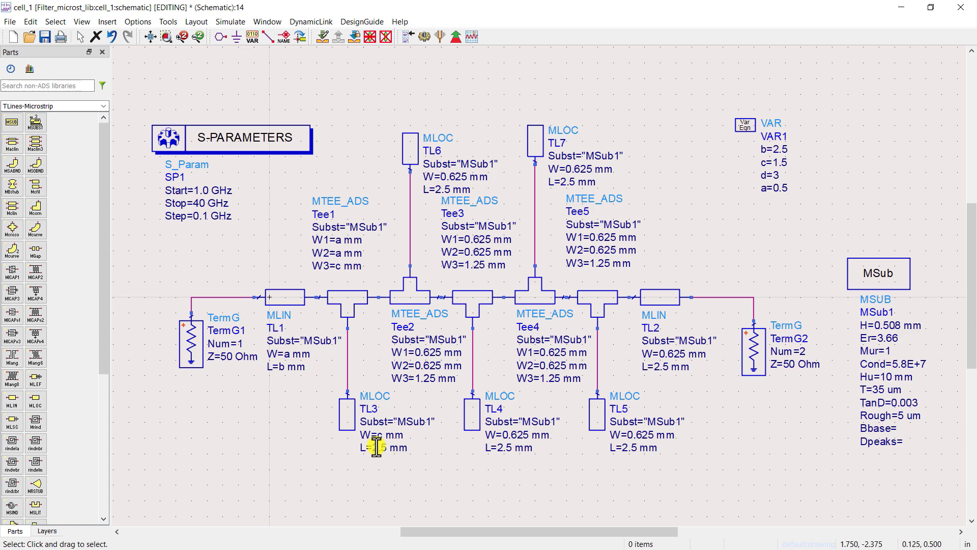
pyautogui.write('d')
pyautogui.click(502, 504)
pyautogui.click(484, 240)
pyautogui.click(483, 241)
pyautogui.press('BackSpace')
pyautogui.press('BackSpace')
pyautogui.press('BackSpace')
pyautogui.press('BackSpace')
pyautogui.press('BackSpace')
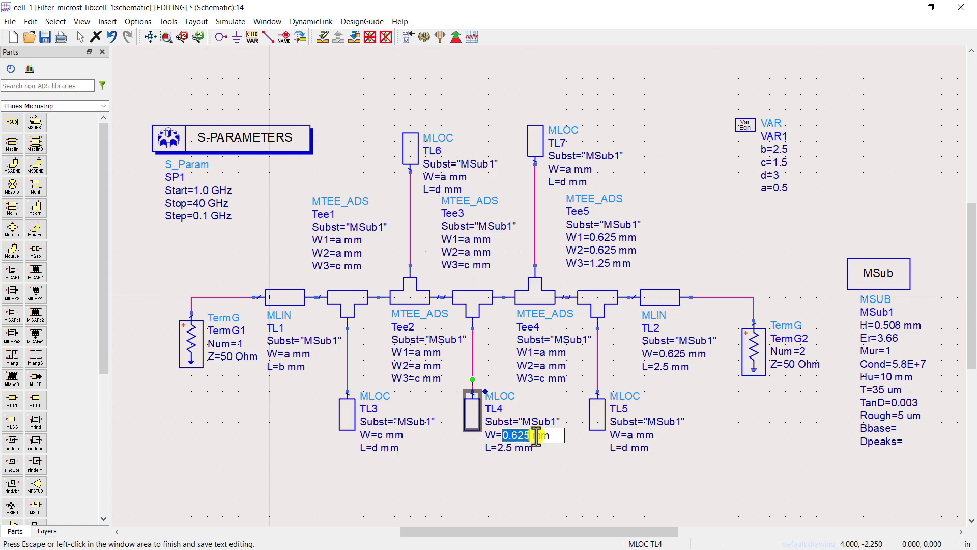
pyautogui.write('a')
pyautogui.click(505, 448)
pyautogui.press('BackSpace')
pyautogui.press('BackSpace')
pyautogui.press('BackSpace')
pyautogui.write('d')
pyautogui.click(519, 496)
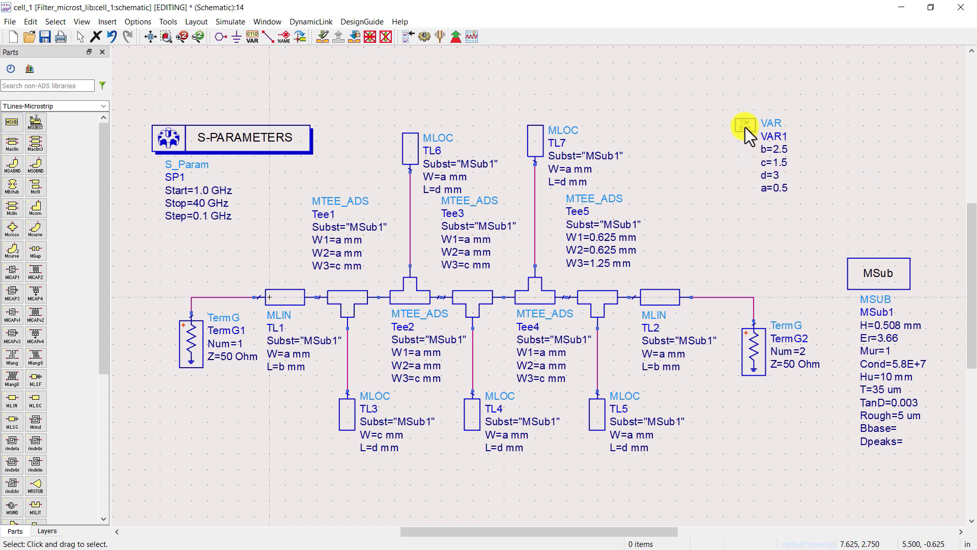
# Move VAR1 up-left and place an Optim controller from the Optim/Stat/DOE palette
pyautogui.moveTo(745, 126); pyautogui.dragTo(657, 84)
pyautogui.click(712, 176)
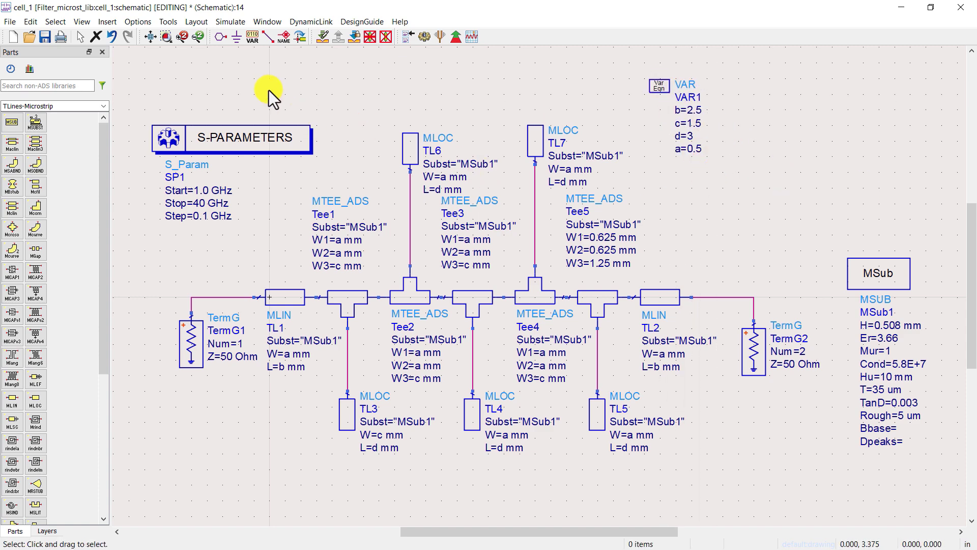
pyautogui.click(103, 106)
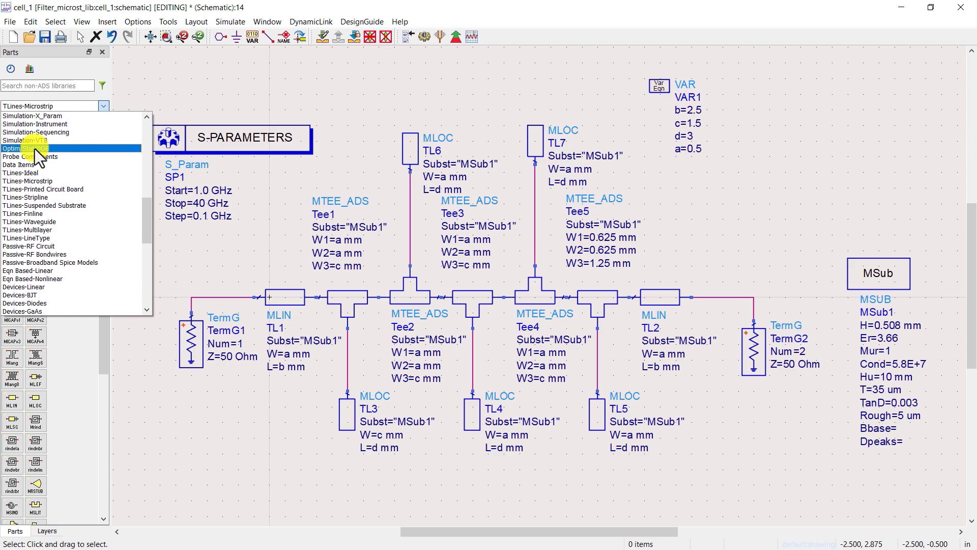
pyautogui.click(35, 149)
pyautogui.click(12, 122)
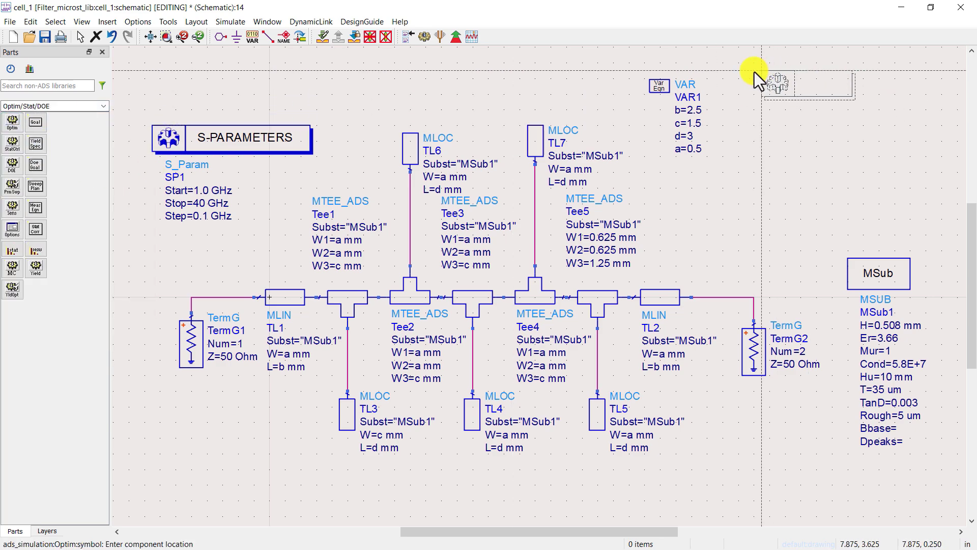
pyautogui.click(737, 75)
pyautogui.press('Escape')
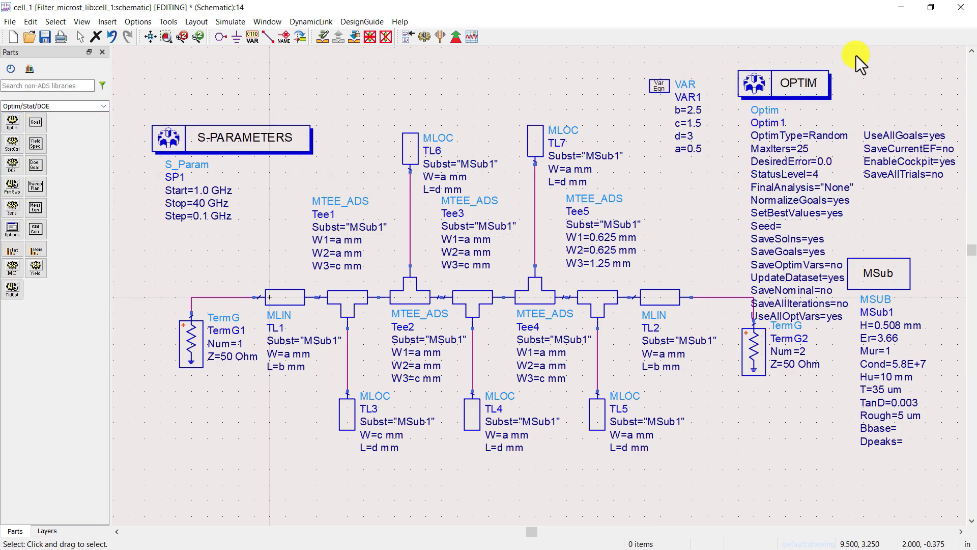
# Display only OptVar on the OPTIM block and move it down beside VAR
pyautogui.scroll(3, 791, 53)
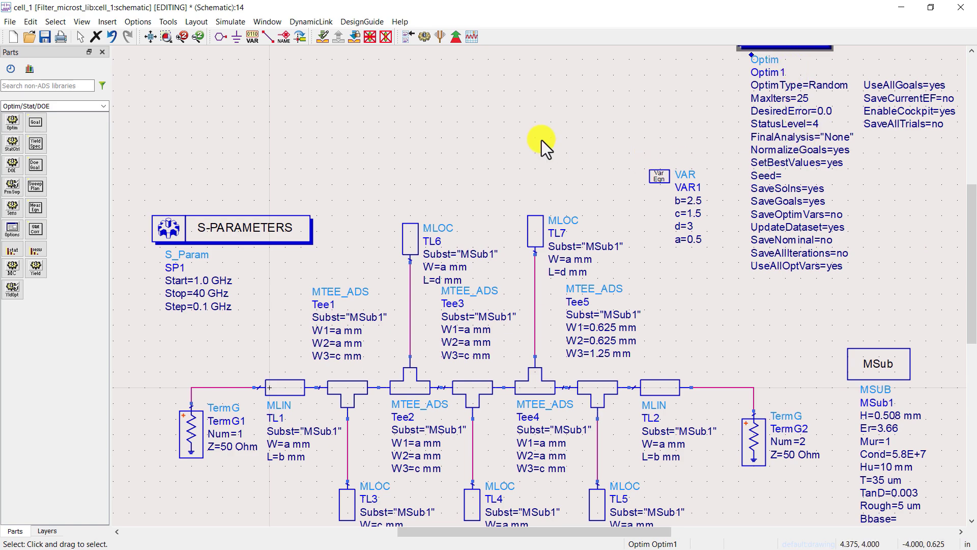
pyautogui.click(182, 37)
pyautogui.doubleClick(729, 126)
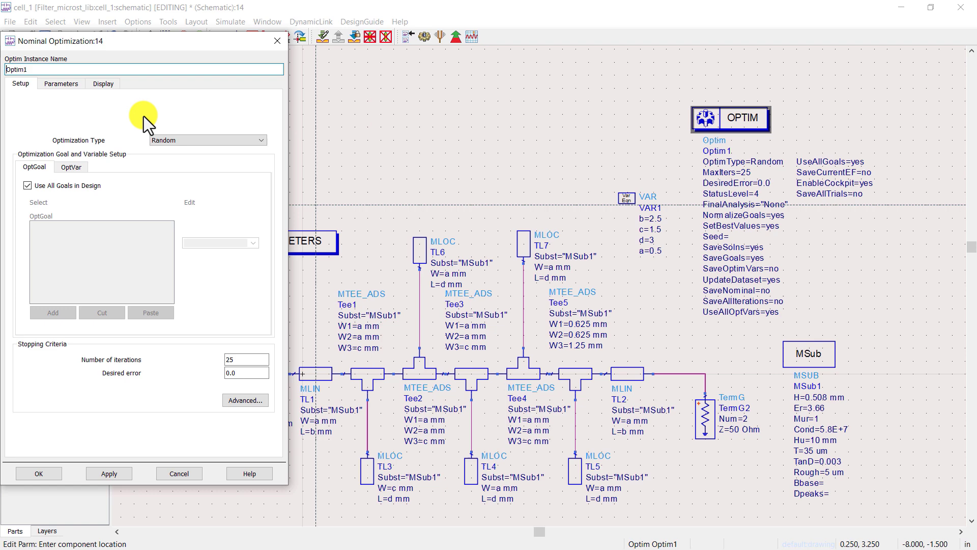
pyautogui.click(140, 72)
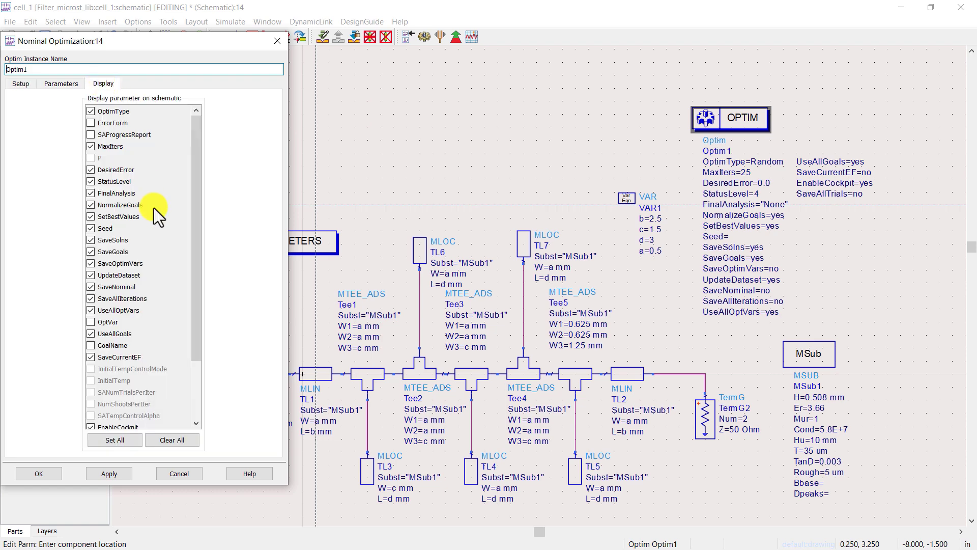
pyautogui.click(161, 439)
pyautogui.scroll(-2, 88, 110)
pyautogui.click(90, 247)
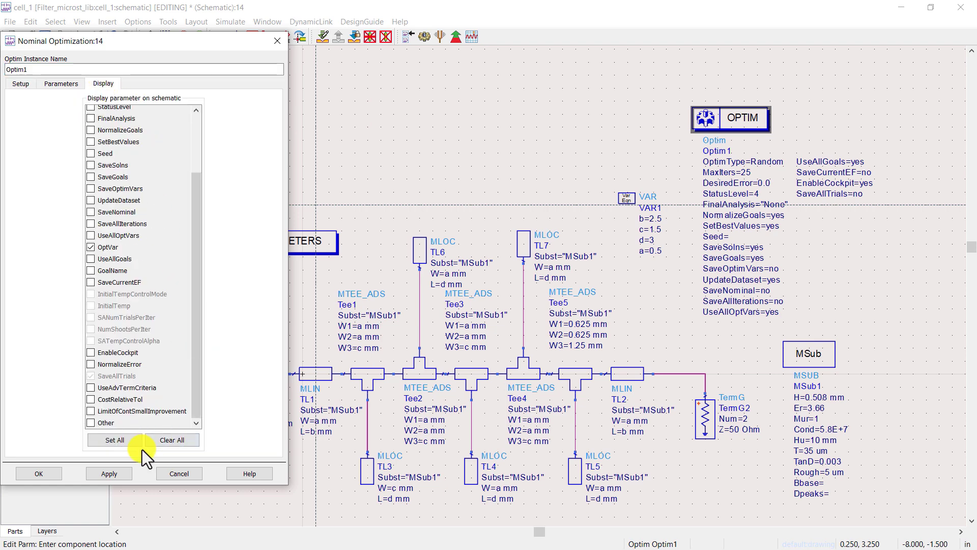
pyautogui.click(36, 474)
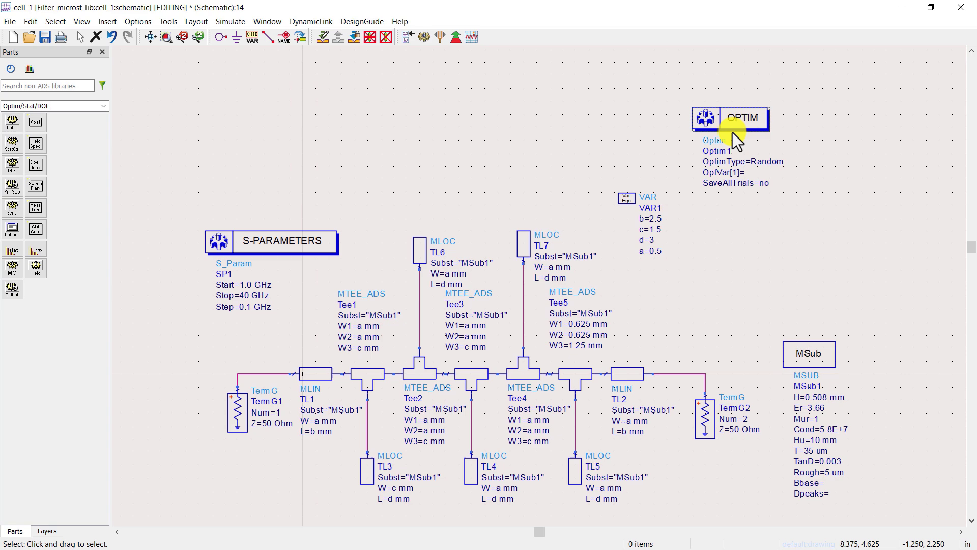
pyautogui.moveTo(732, 132); pyautogui.dragTo(731, 214)
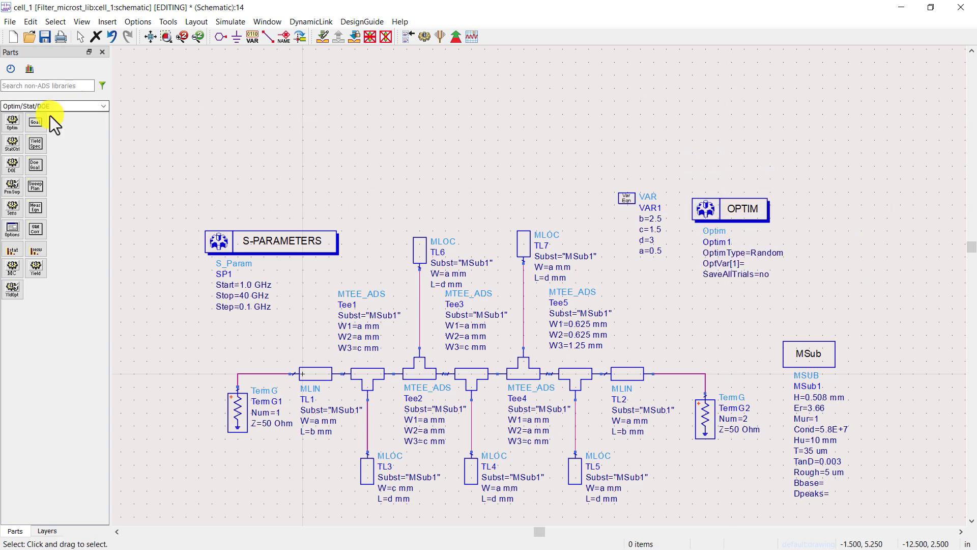
# Place two Goal blocks from the Optim/Stat/DOE palette, stacked right of the OPTIM block
pyautogui.click(35, 122)
pyautogui.click(809, 199)
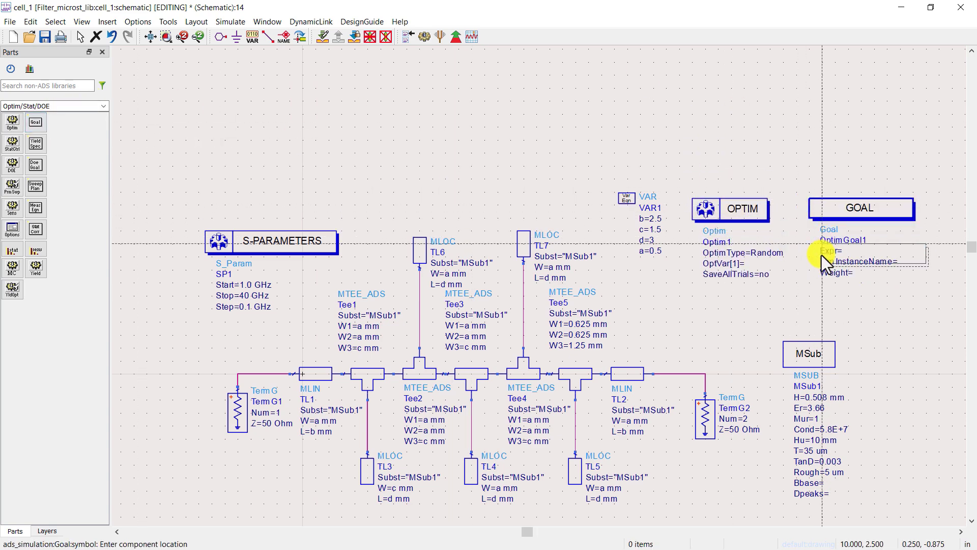
pyautogui.click(817, 287)
pyautogui.press('Escape')
pyautogui.press('f')
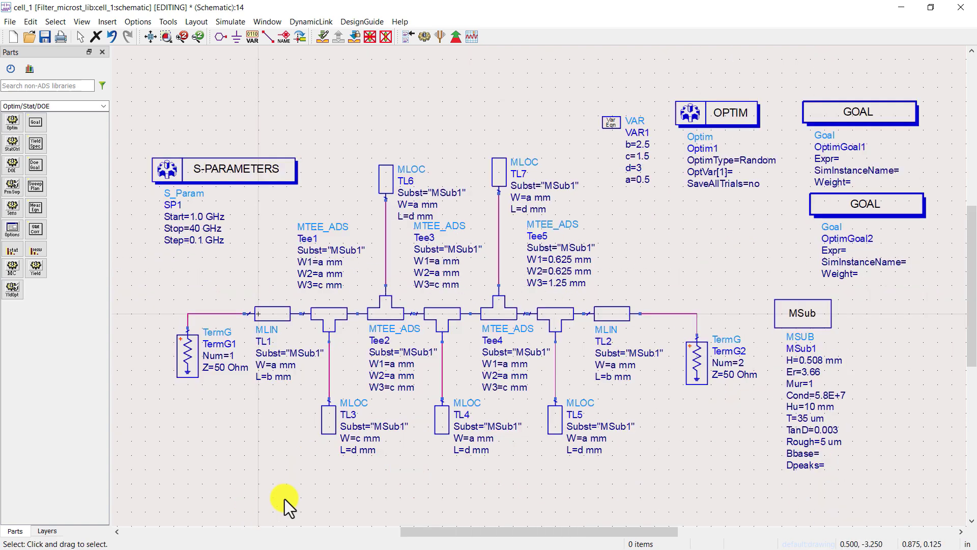
# Set OptimGoal1's expression to dB(S21) on SP1, swept over freq
pyautogui.doubleClick(853, 117)
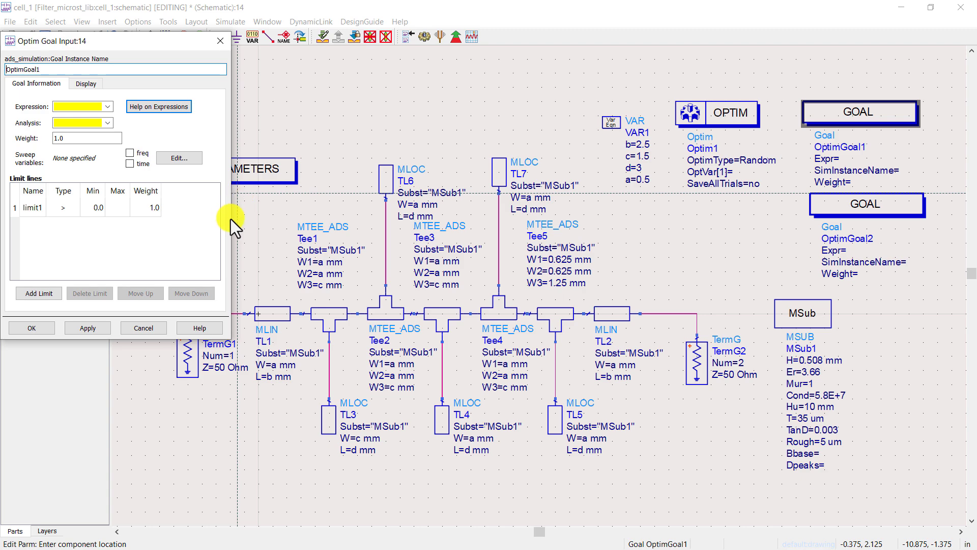
pyautogui.moveTo(230, 219); pyautogui.dragTo(434, 219)
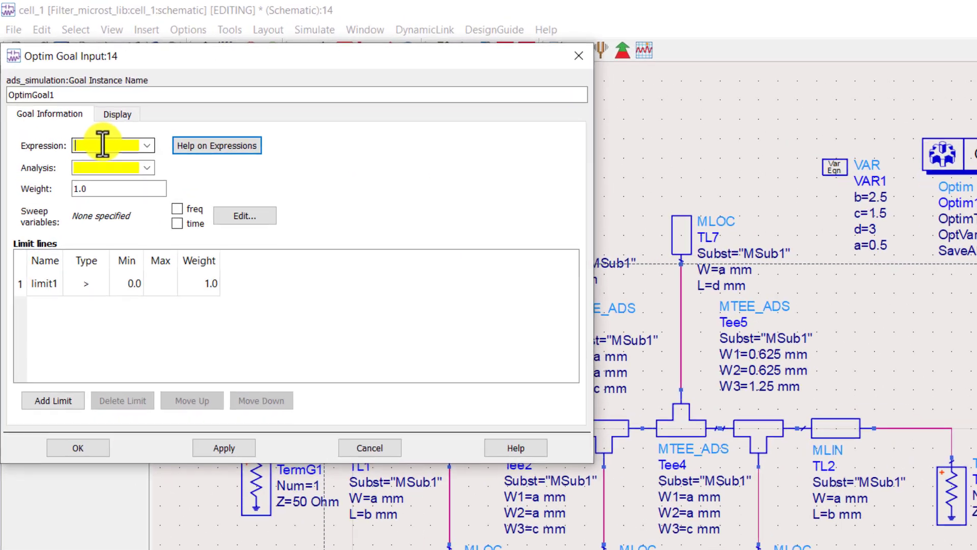
pyautogui.click(73, 108)
pyautogui.write('dB(S21')
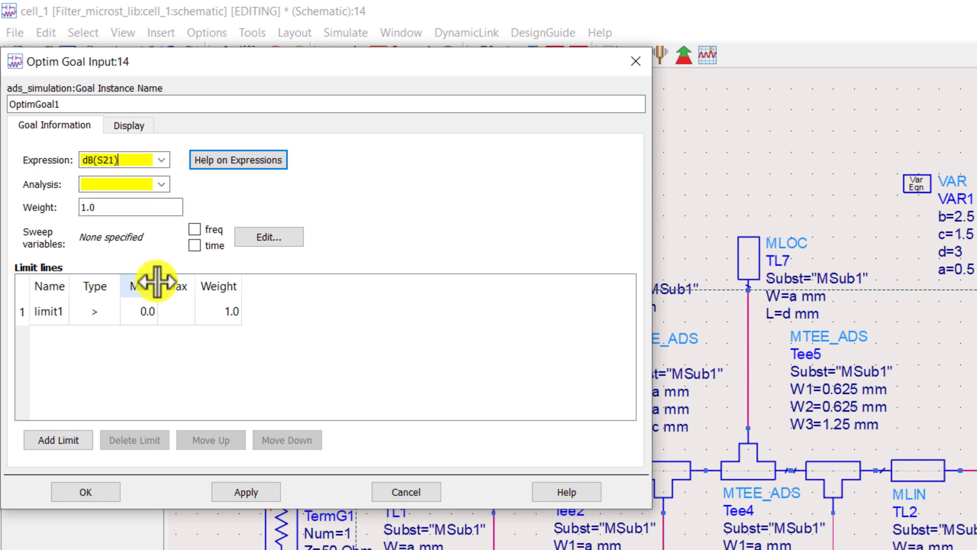
pyautogui.press('Tab')
pyautogui.write('SP1')
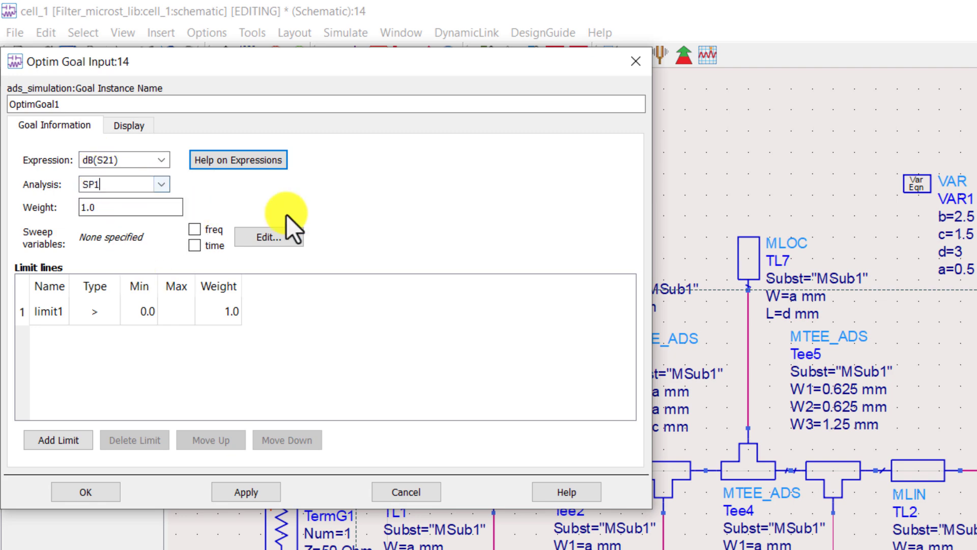
pyautogui.click(195, 229)
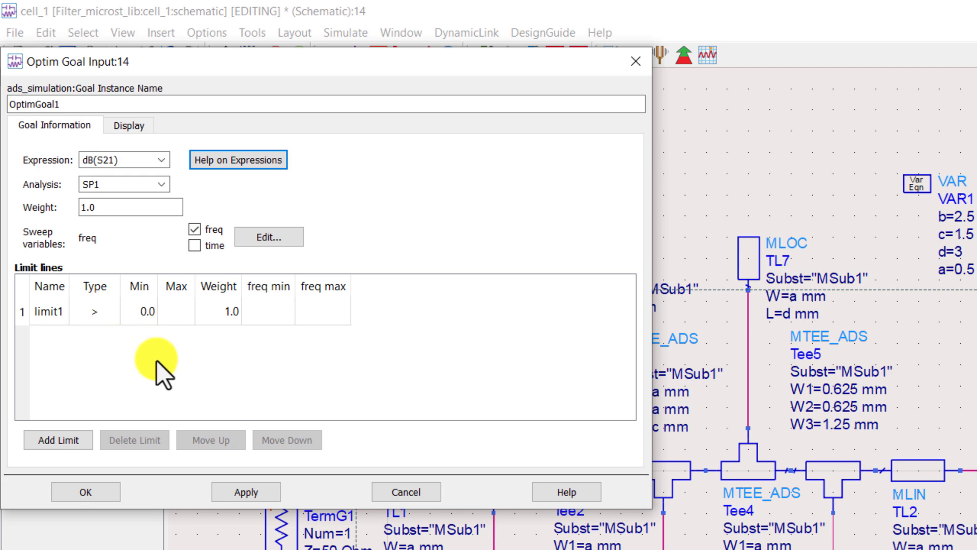
# Make limit1 require a minimum of -2 from 18e9 to 26e9
pyautogui.doubleClick(144, 316)
pyautogui.write('-2')
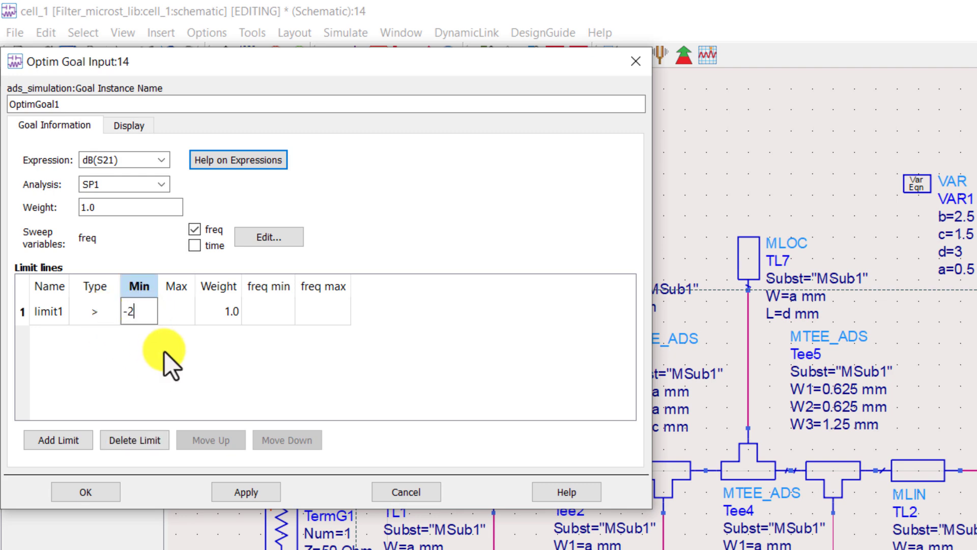
pyautogui.press('Return')
pyautogui.doubleClick(272, 318)
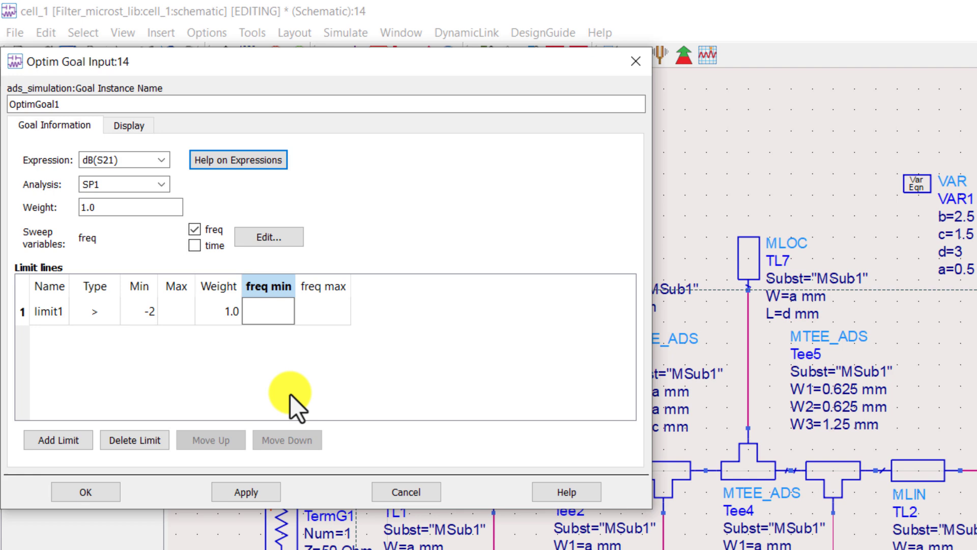
pyautogui.write('18')
pyautogui.press('Return')
pyautogui.doubleClick(324, 316)
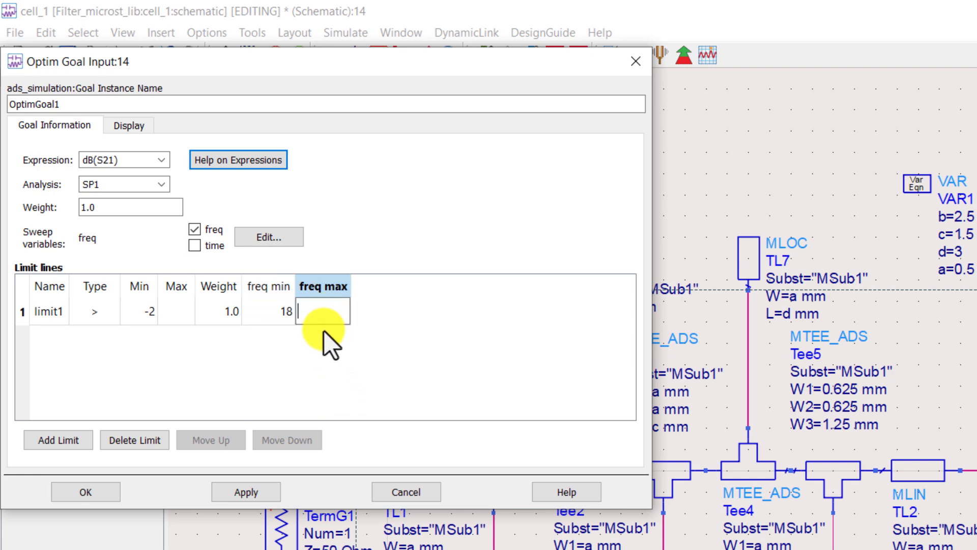
pyautogui.write('26')
pyautogui.press('Return')
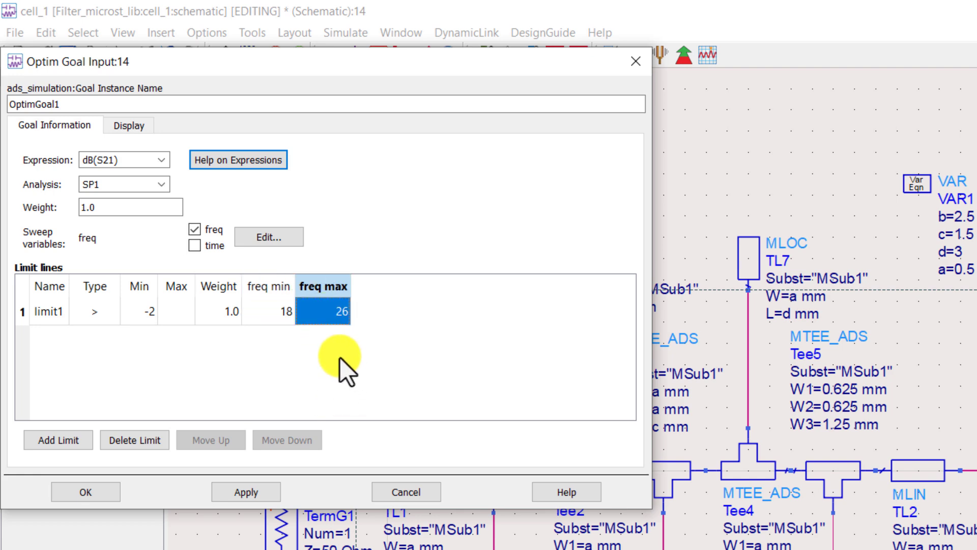
pyautogui.doubleClick(288, 314)
pyautogui.write('e9')
pyautogui.press('Return')
pyautogui.doubleClick(346, 316)
pyautogui.write('e9')
pyautogui.press('Return')
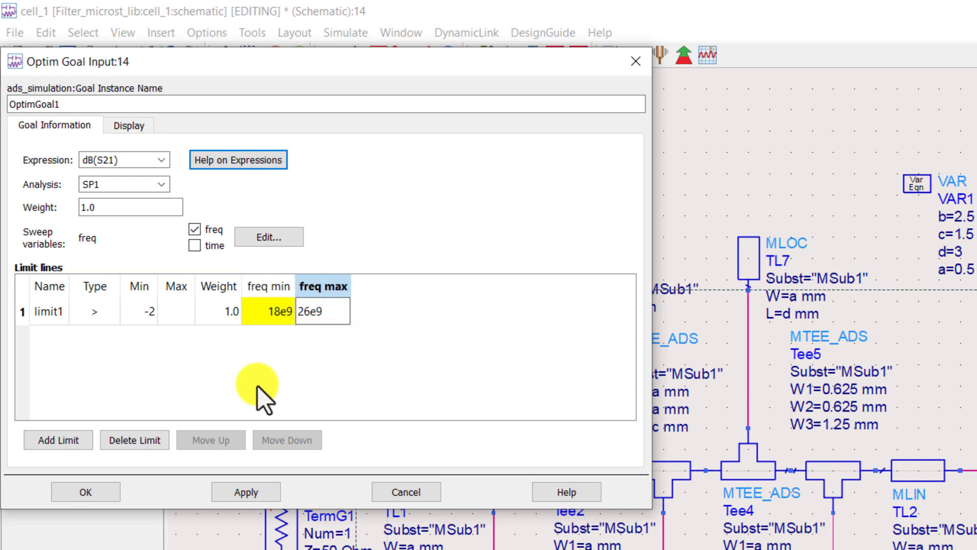
# Add limit2 as less-than -30 from 12e9 to 18e9
pyautogui.click(55, 441)
pyautogui.click(105, 337)
pyautogui.click(112, 346)
pyautogui.click(88, 381)
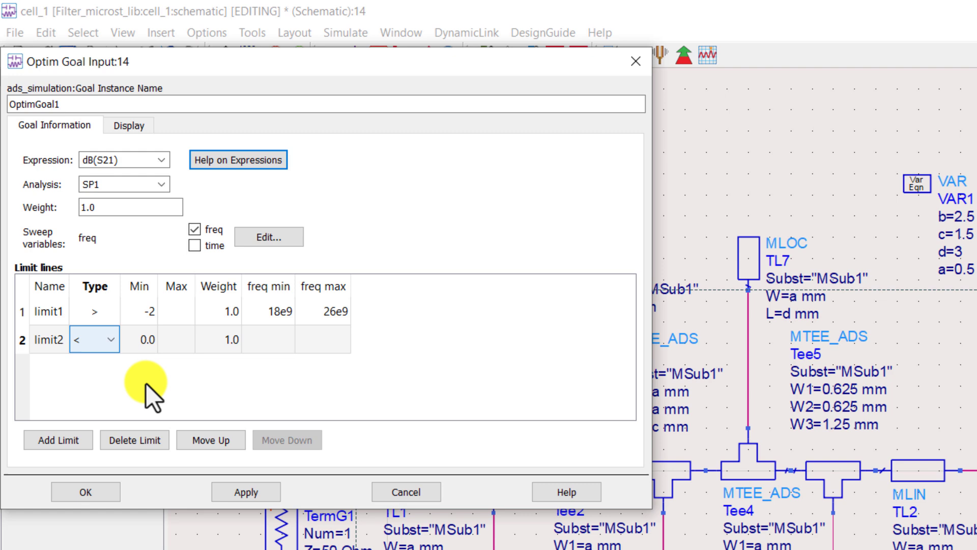
pyautogui.doubleClick(183, 341)
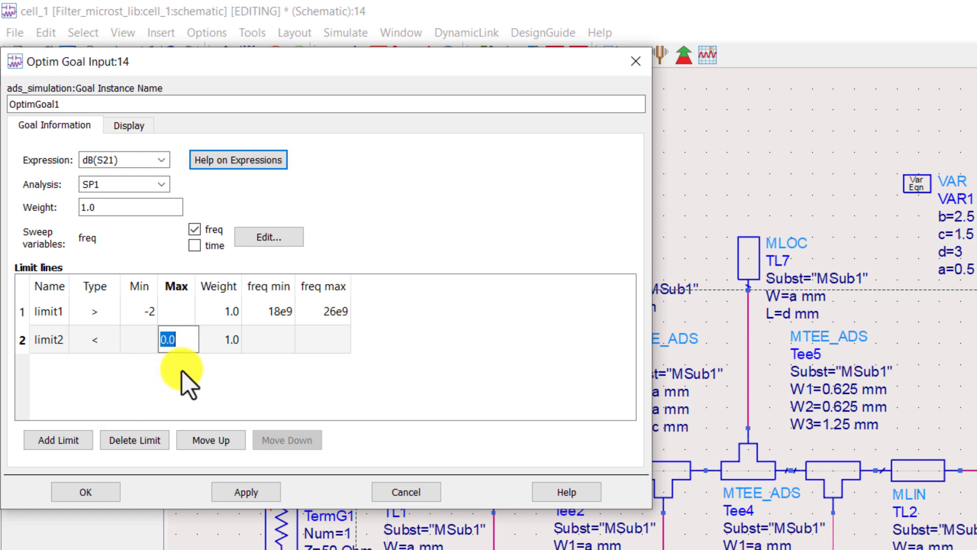
pyautogui.write('-30')
pyautogui.press('Tab')
pyautogui.press('Tab')
pyautogui.write('12e9')
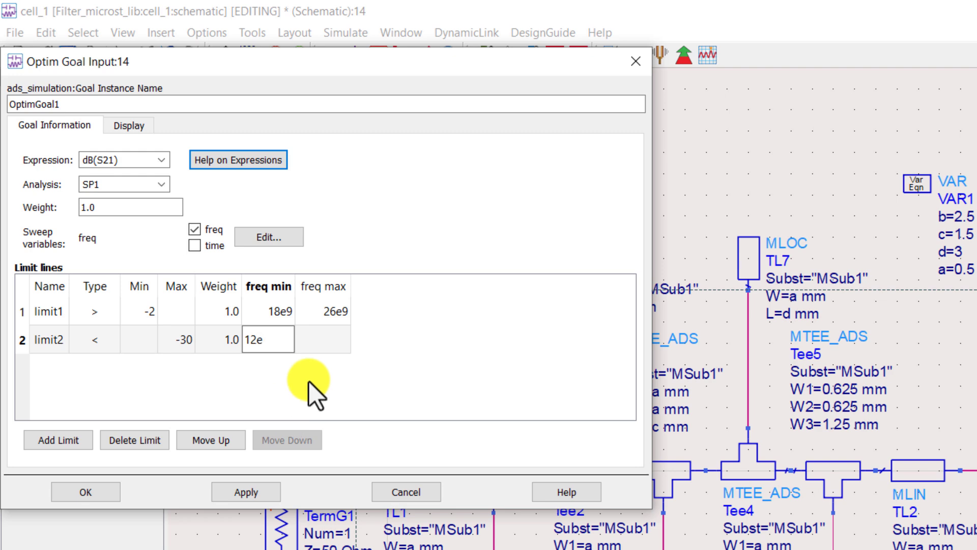
pyautogui.press('Tab')
pyautogui.write('18e9')
pyautogui.press('Return')
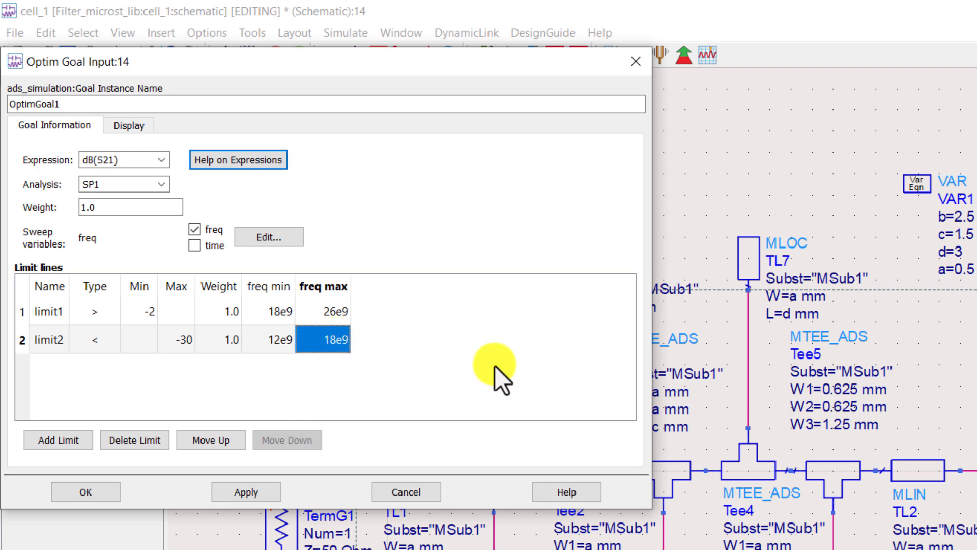
# Add limit3 as less-than -30 from 26e9 to 40e9 and apply the goal
pyautogui.click(58, 439)
pyautogui.click(98, 368)
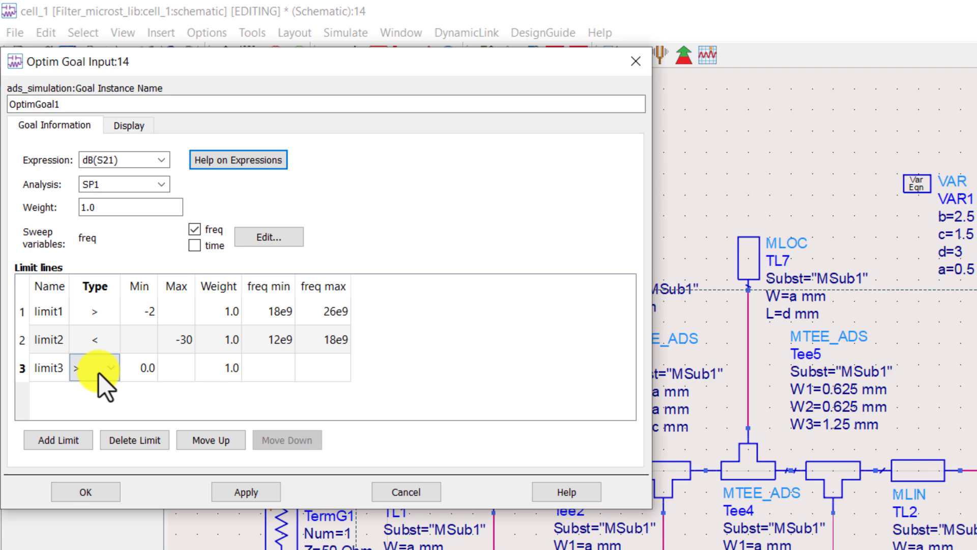
pyautogui.click(99, 368)
pyautogui.click(99, 404)
pyautogui.click(175, 367)
pyautogui.click(178, 367)
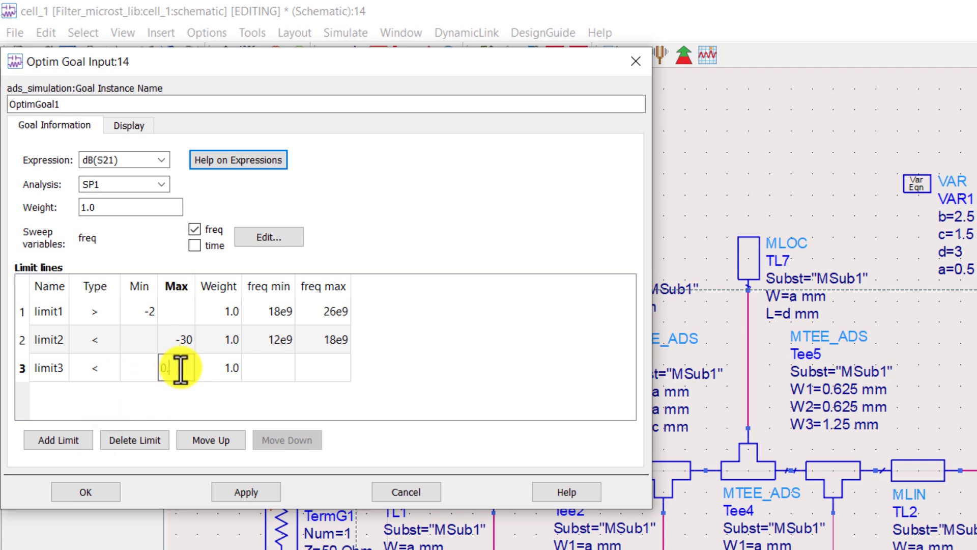
pyautogui.write('-30')
pyautogui.press('Return')
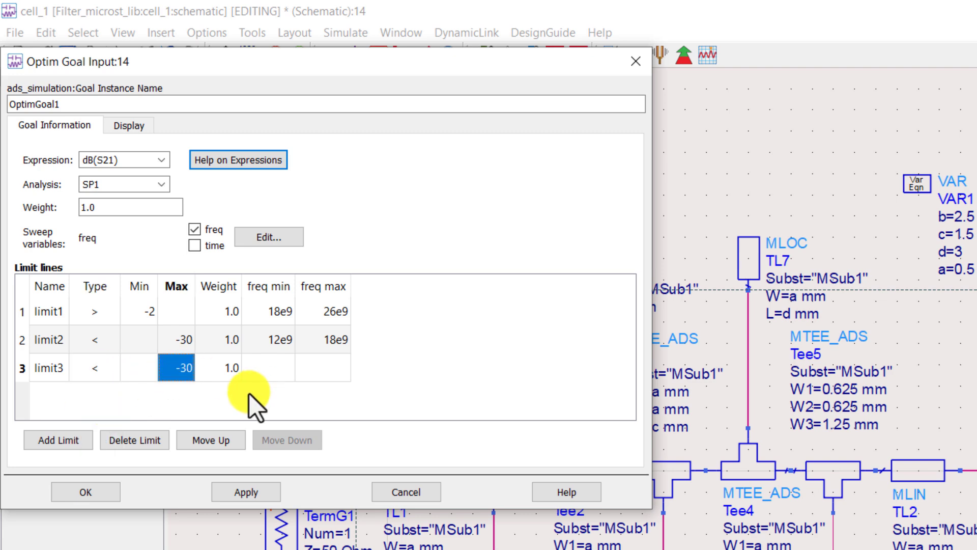
pyautogui.press('Tab')
pyautogui.press('Tab')
pyautogui.write('26e9')
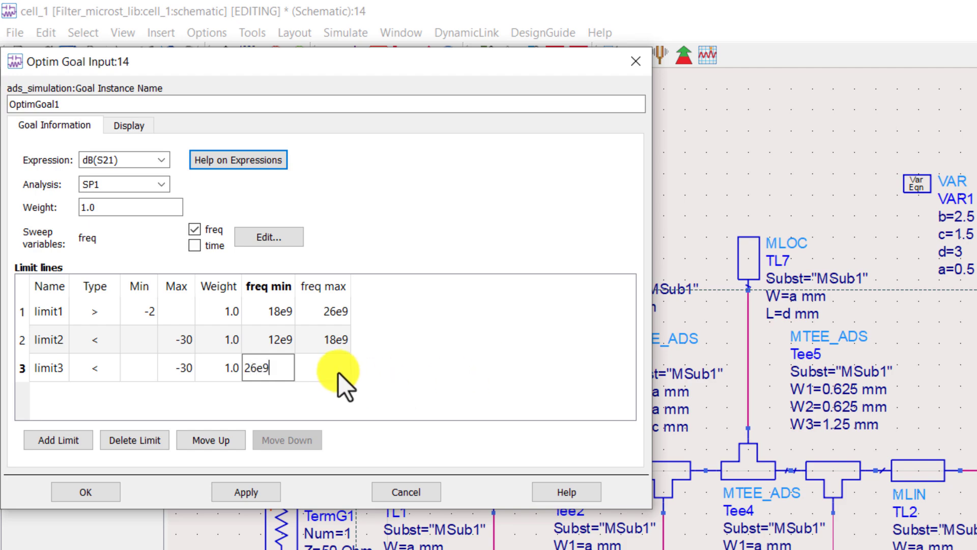
pyautogui.click(343, 375)
pyautogui.write('40e9')
pyautogui.press('Return')
pyautogui.click(171, 341)
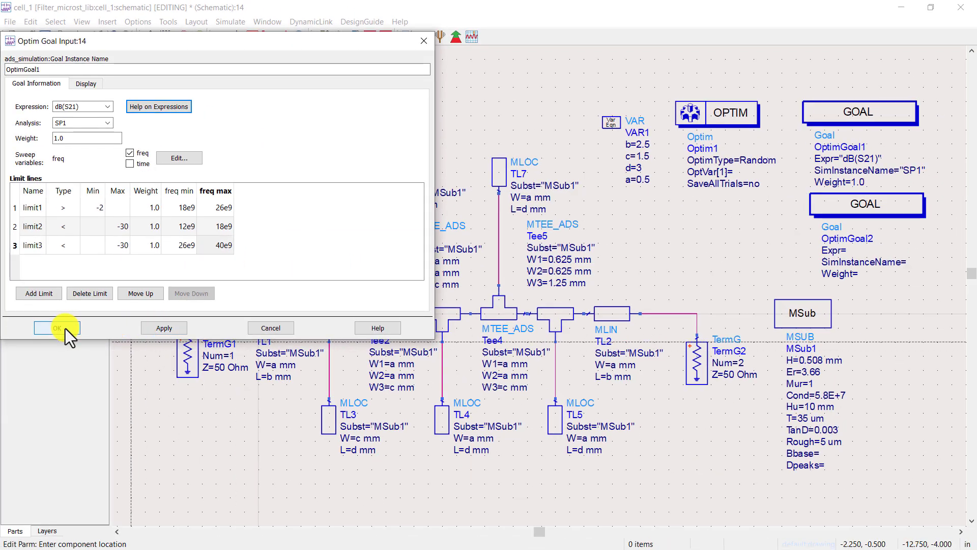
# Close the first goal and set OptimGoal2's expression to dB(S11) on SP1
pyautogui.click(65, 343)
pyautogui.doubleClick(865, 206)
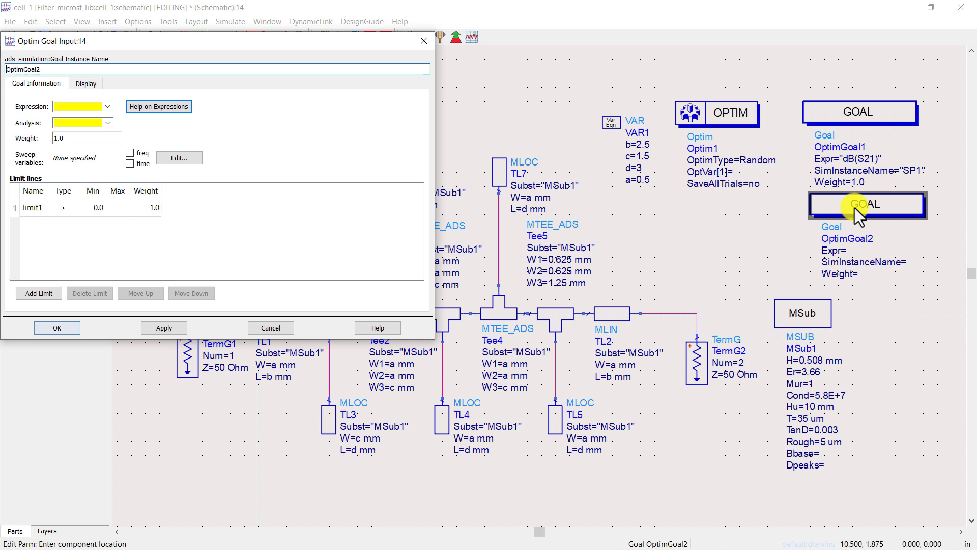
pyautogui.click(84, 106)
pyautogui.write('dB(S1')
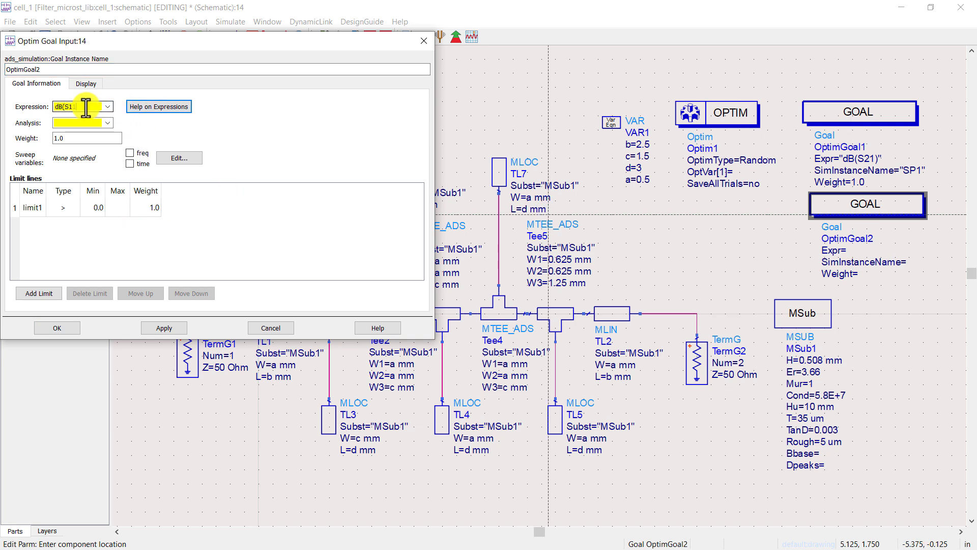
pyautogui.write('1)')
pyautogui.click(108, 123)
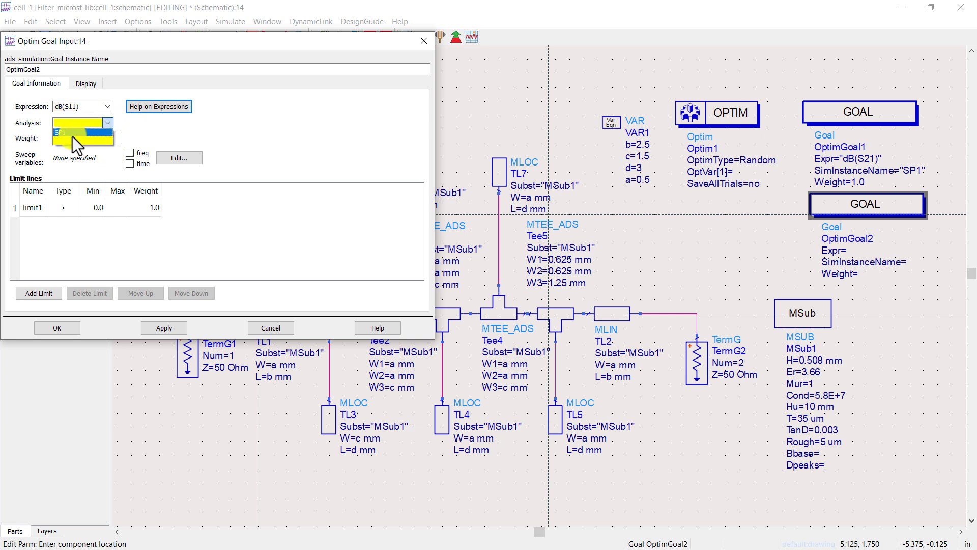
# Make limit1 a less-than -30 limit from 18e9 to 26e9
pyautogui.click(130, 153)
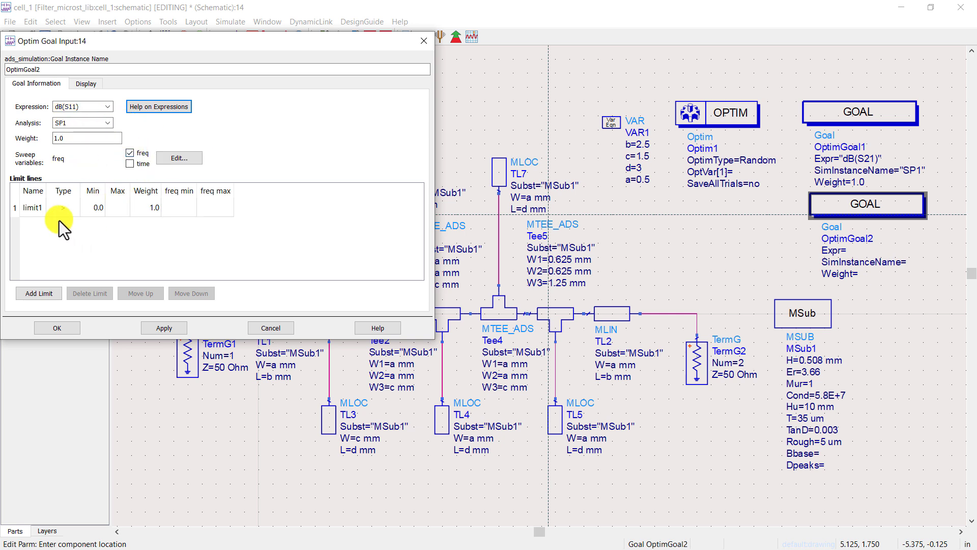
pyautogui.click(63, 208)
pyautogui.click(70, 212)
pyautogui.click(61, 235)
pyautogui.click(100, 213)
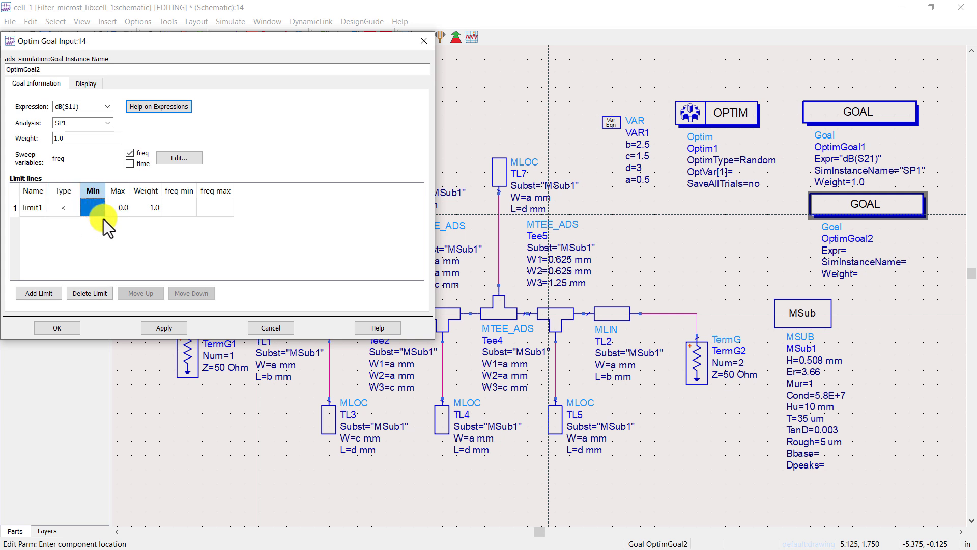
pyautogui.press('Tab')
pyautogui.write('-30')
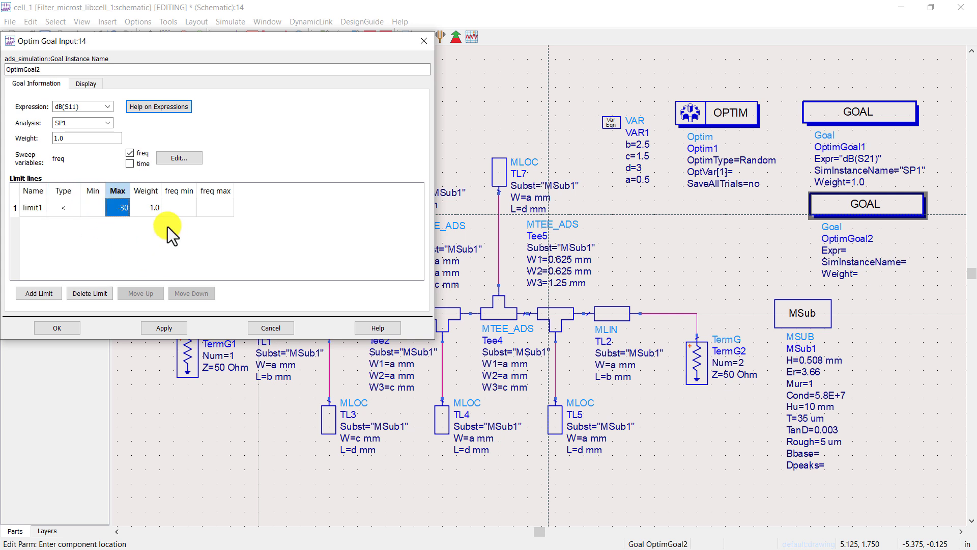
pyautogui.press('Tab')
pyautogui.press('Tab')
pyautogui.write('18e9')
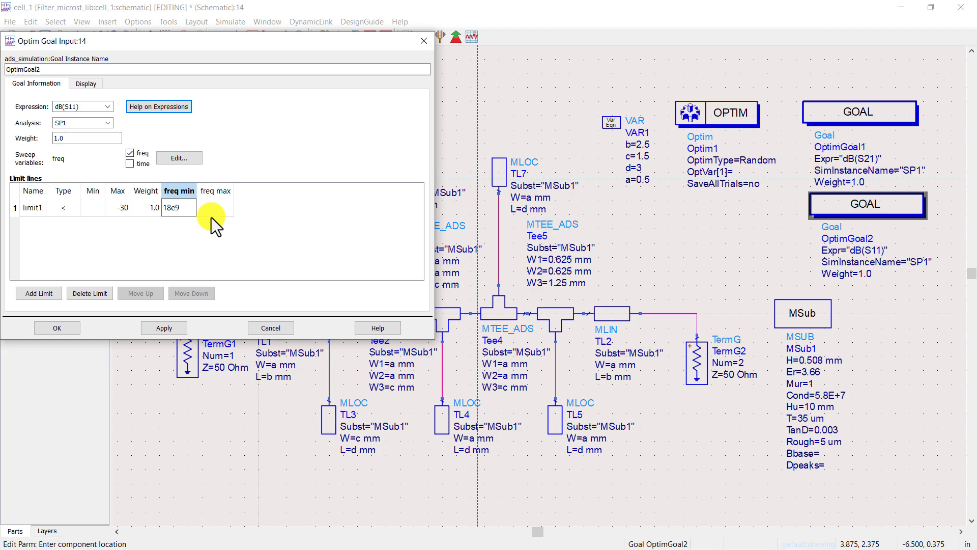
pyautogui.click(218, 208)
pyautogui.write('2')
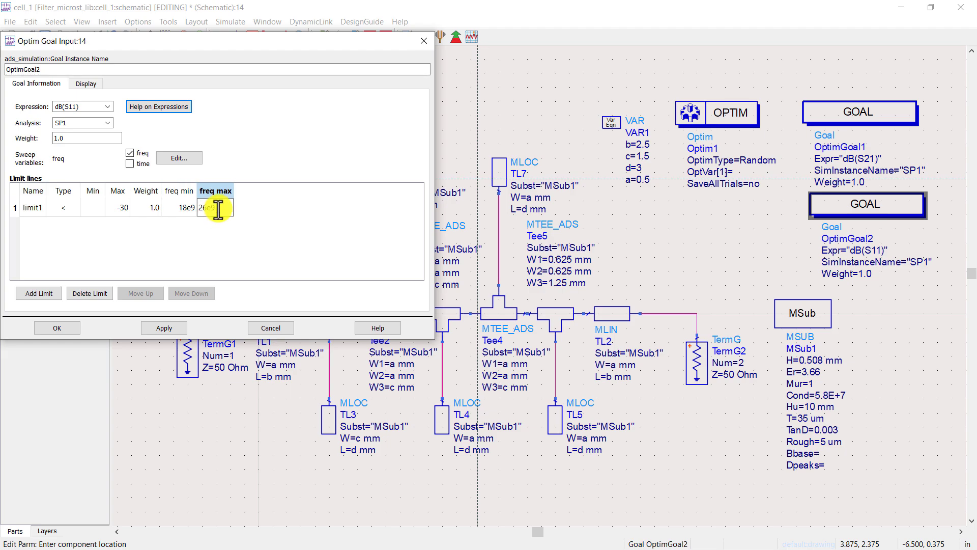
pyautogui.write('6e9')
pyautogui.press('Return')
# Close the goal editor and enable VAR1's b, c, d and a for optimization
pyautogui.click(74, 327)
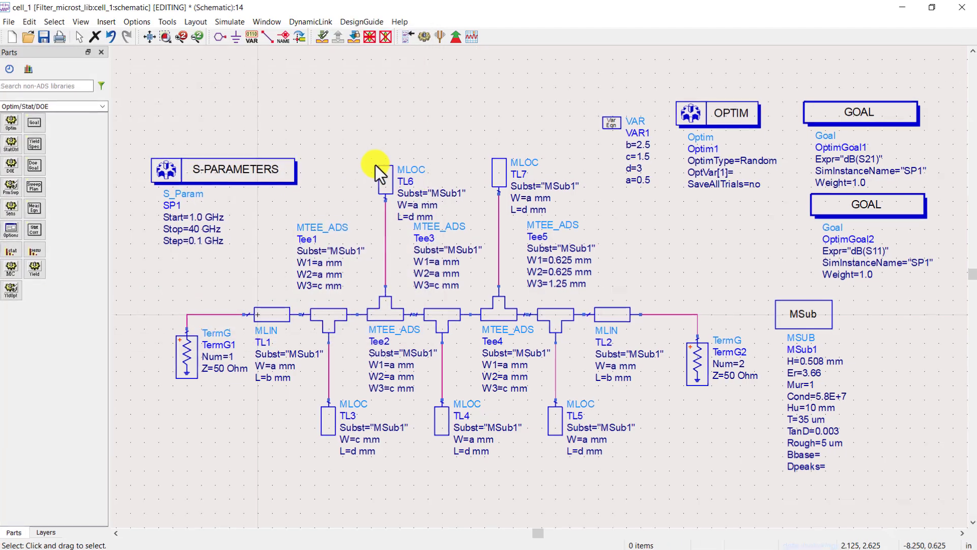
pyautogui.click(154, 28)
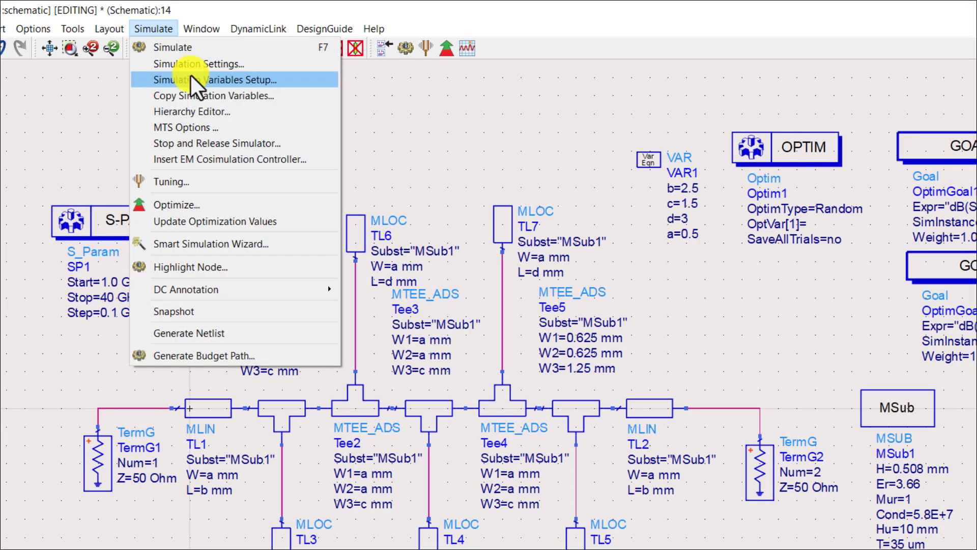
pyautogui.click(190, 79)
pyautogui.click(167, 201)
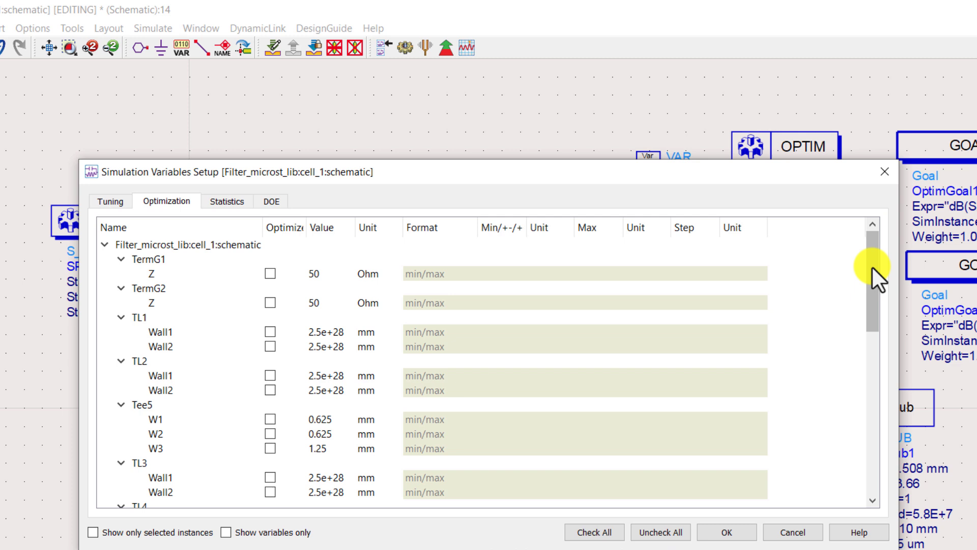
pyautogui.moveTo(873, 267); pyautogui.dragTo(872, 435)
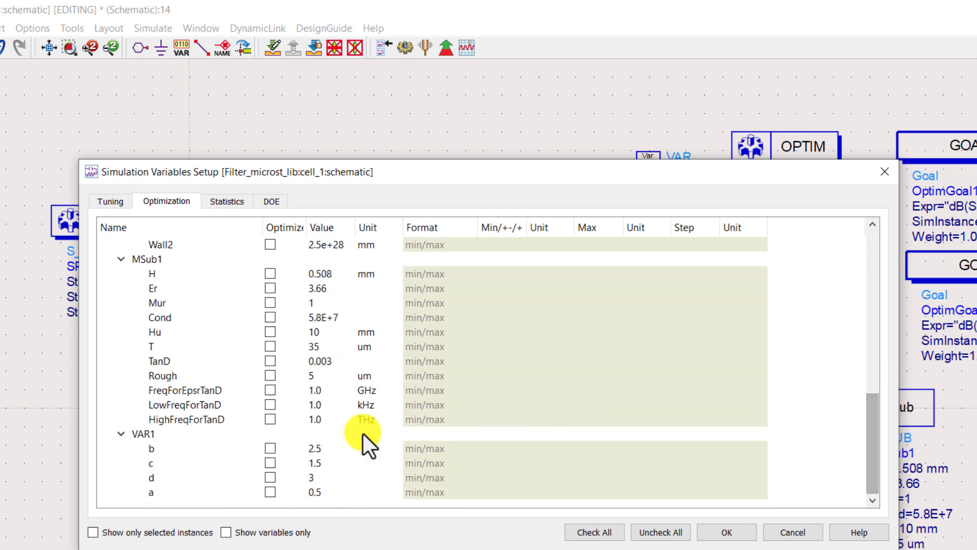
pyautogui.click(270, 449)
pyautogui.click(270, 463)
pyautogui.click(270, 477)
pyautogui.click(270, 491)
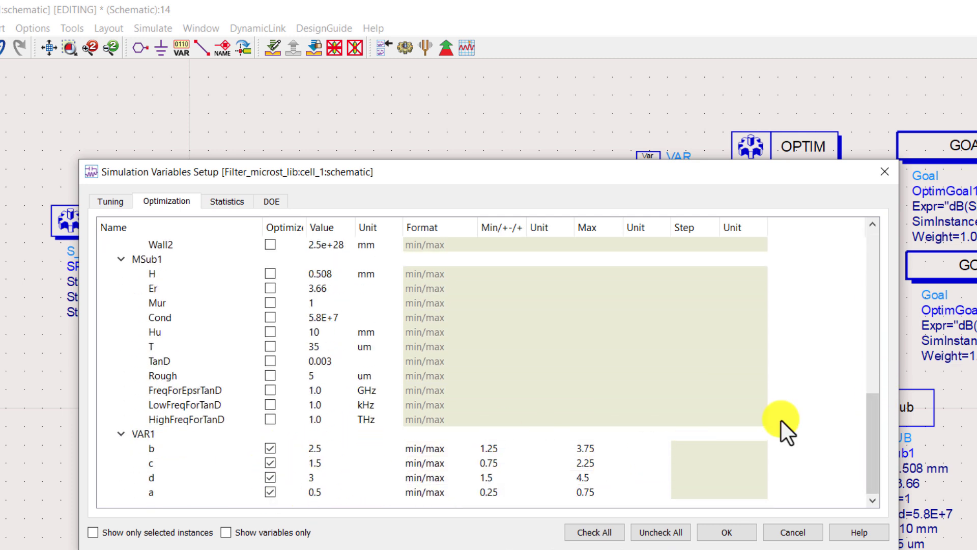
# Give b an optimization range of 1–5 and c a range of 0.1–2
pyautogui.doubleClick(502, 448)
pyautogui.write('1')
pyautogui.press('Tab')
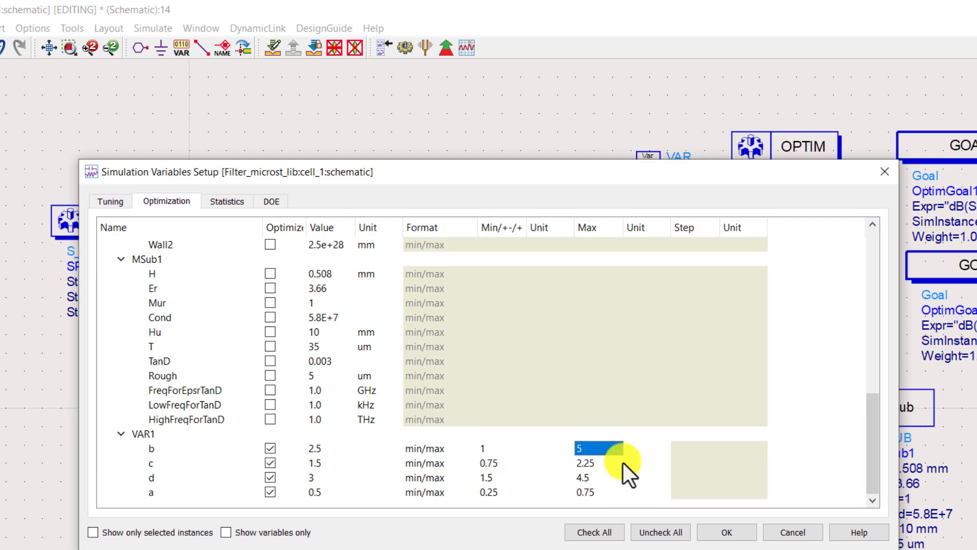
pyautogui.write('5')
pyautogui.press('Tab')
pyautogui.write('0.1')
pyautogui.press('Tab')
pyautogui.write('2')
pyautogui.press('Tab')
# Give d a range of 1–5 and a a range of 0.1–2, then confirm
pyautogui.write('1')
pyautogui.press('Tab')
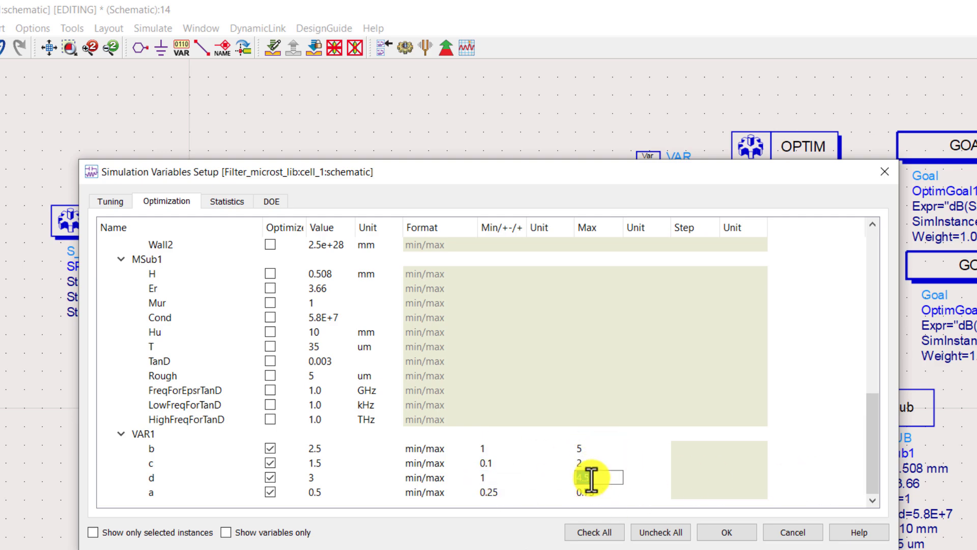
pyautogui.write('5')
pyautogui.press('Tab')
pyautogui.write('0.1')
pyautogui.press('Tab')
pyautogui.write('2')
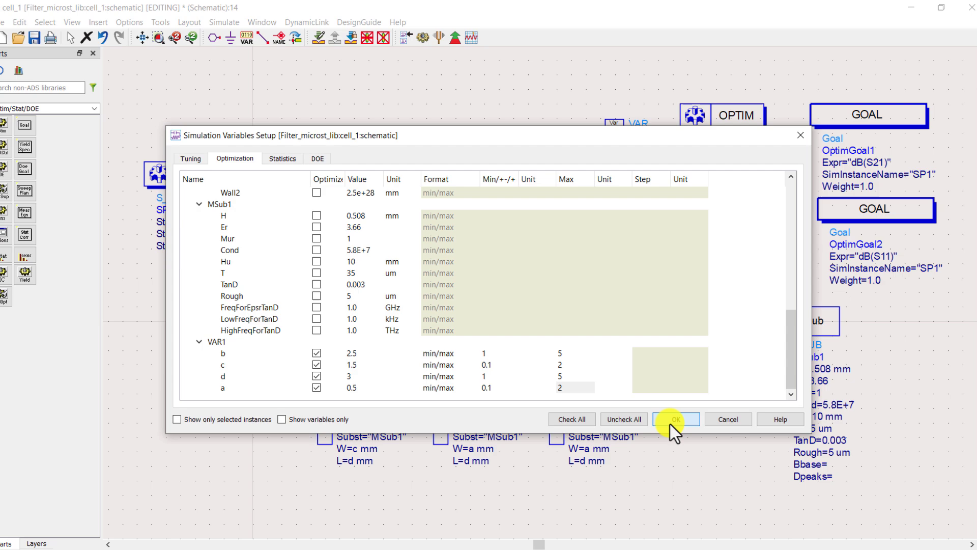
pyautogui.click(727, 532)
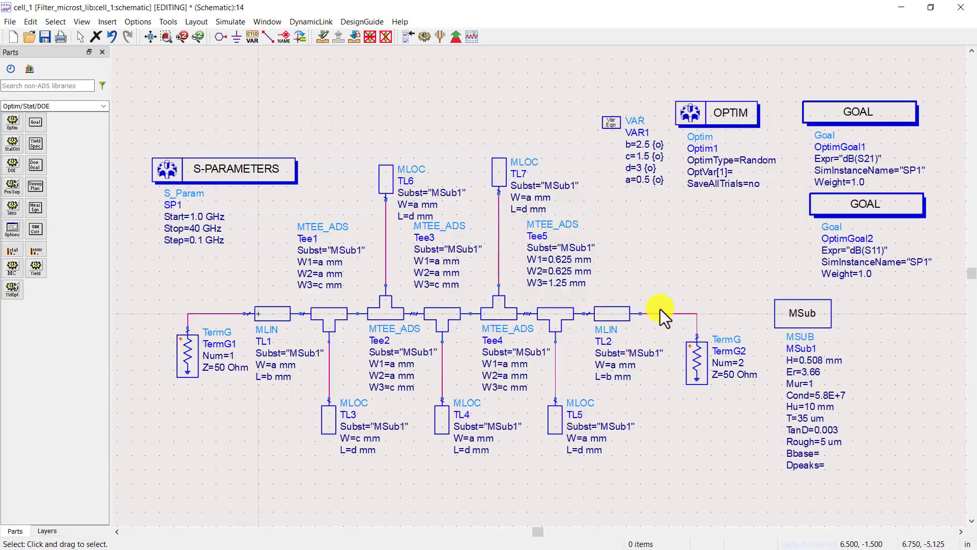
# Run a first optimization and keep the optimized values in the design
pyautogui.click(453, 43)
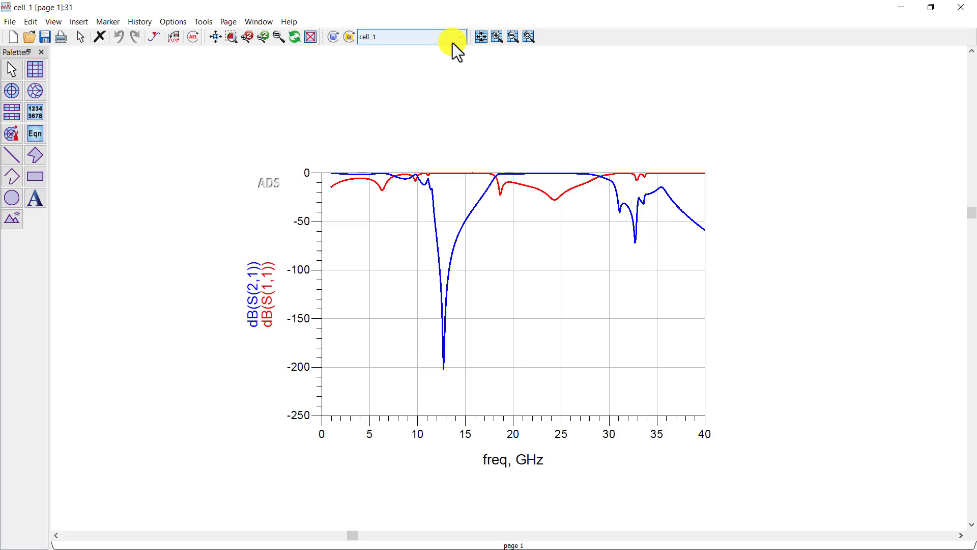
pyautogui.click(960, 8)
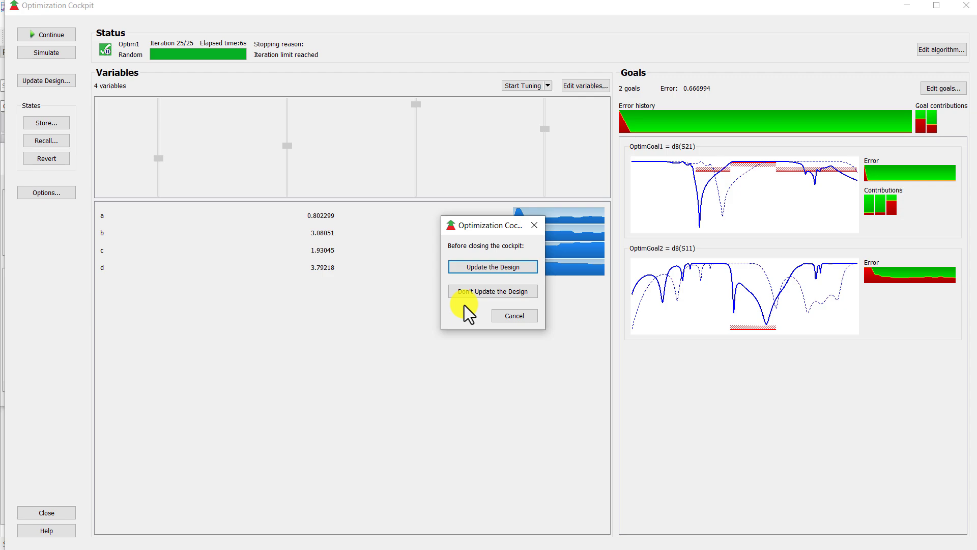
pyautogui.click(494, 268)
pyautogui.click(479, 306)
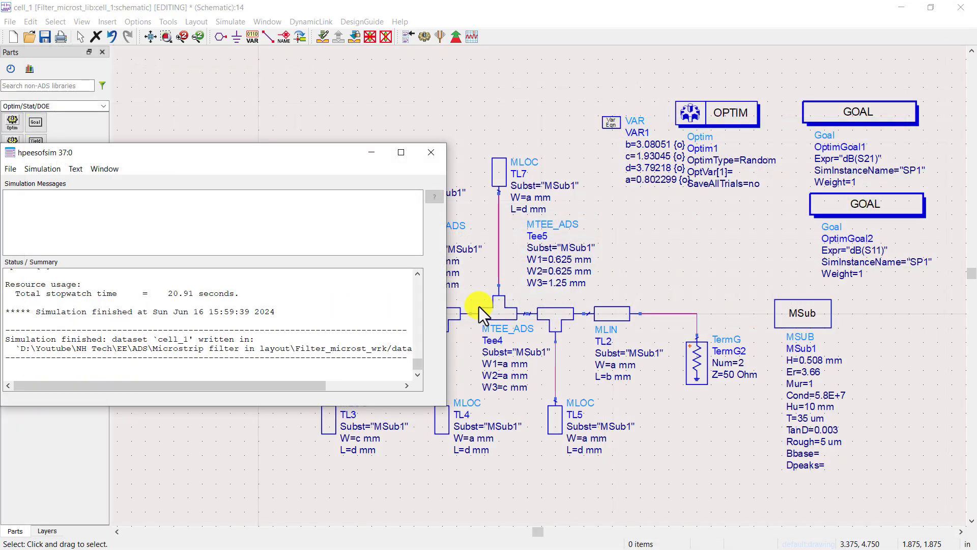
pyautogui.click(431, 152)
# Rerun optimization with Least Pth and 50 iterations, then update the design with the results
pyautogui.click(456, 37)
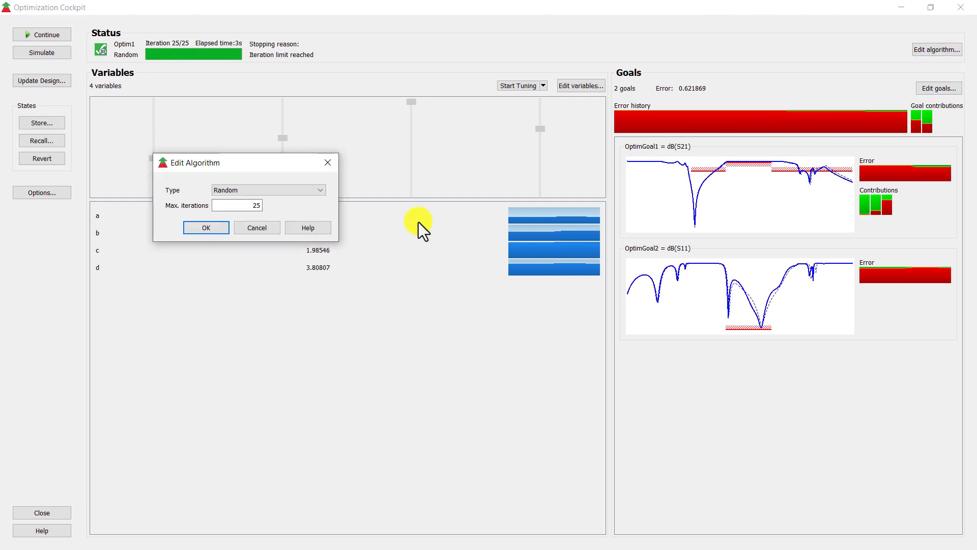
pyautogui.click(269, 190)
pyautogui.click(246, 209)
pyautogui.write('50')
pyautogui.press('Return')
pyautogui.click(49, 35)
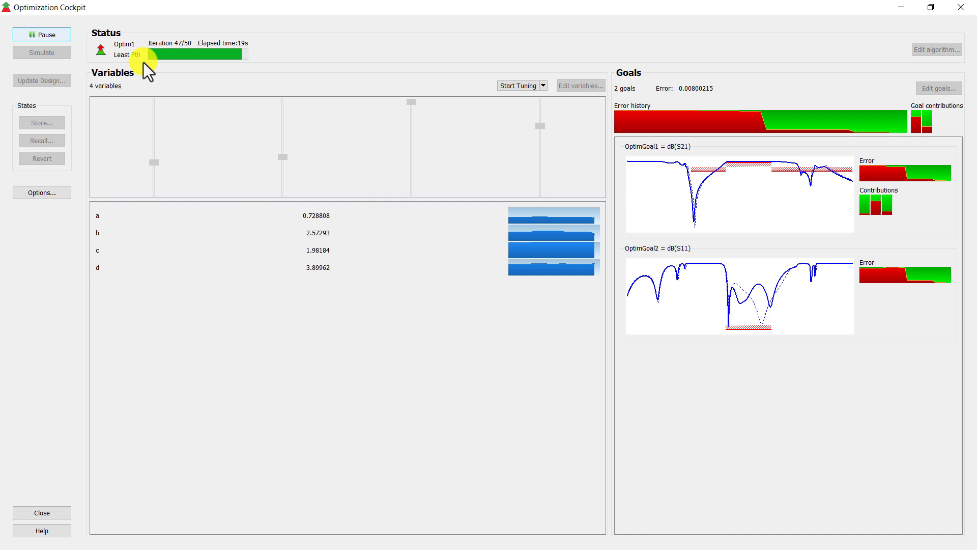
pyautogui.click(45, 84)
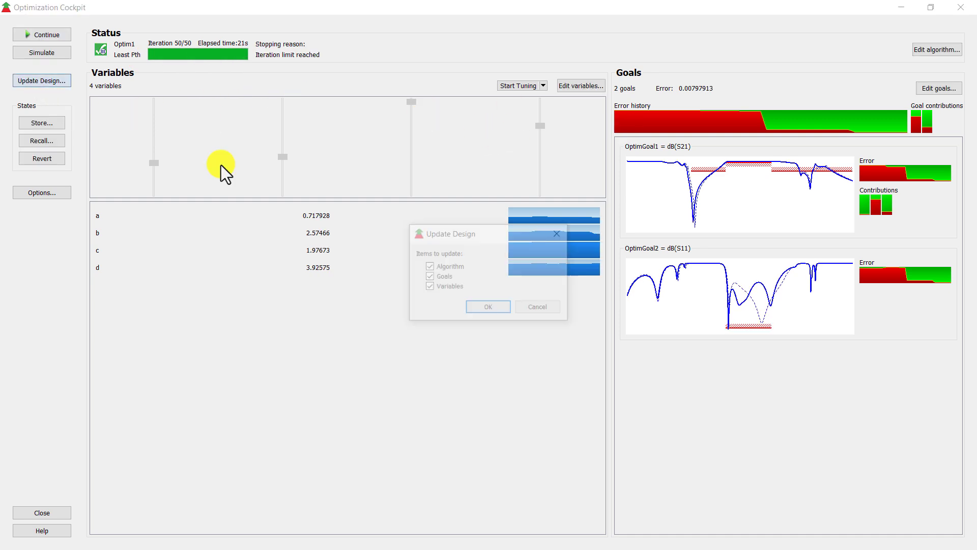
pyautogui.click(495, 312)
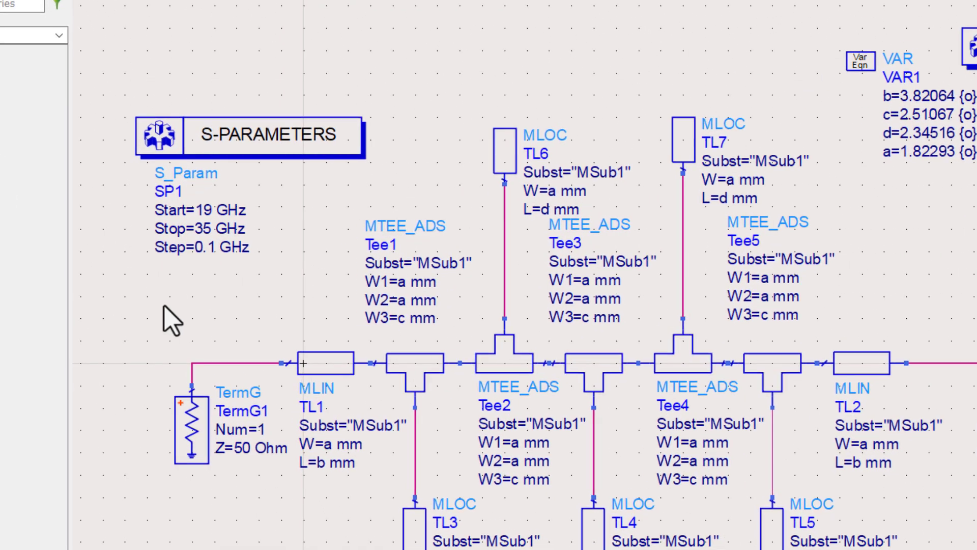
# Set SP1's sweep to 17–30 GHz, re-simulate, and review the S21/S11 plot
pyautogui.doubleClick(203, 210)
pyautogui.write('17')
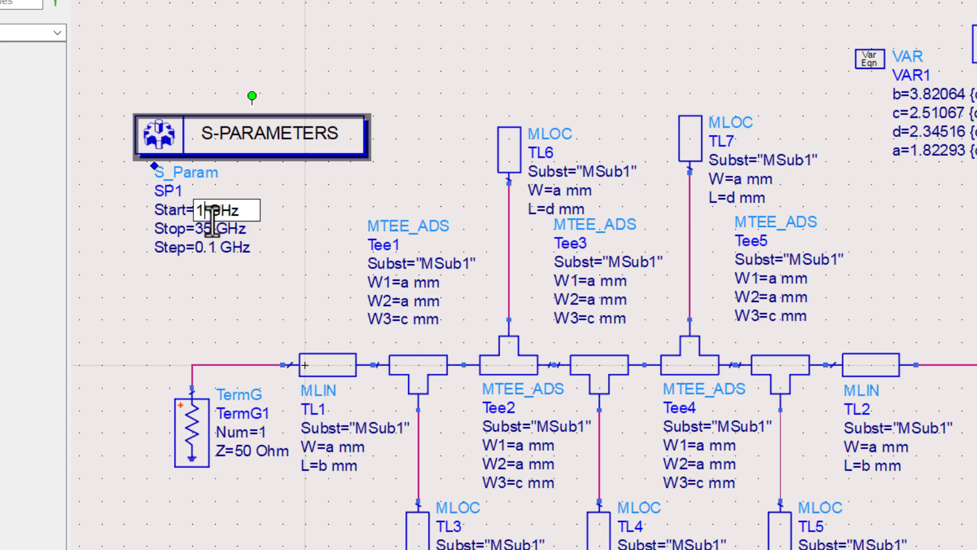
pyautogui.doubleClick(203, 228)
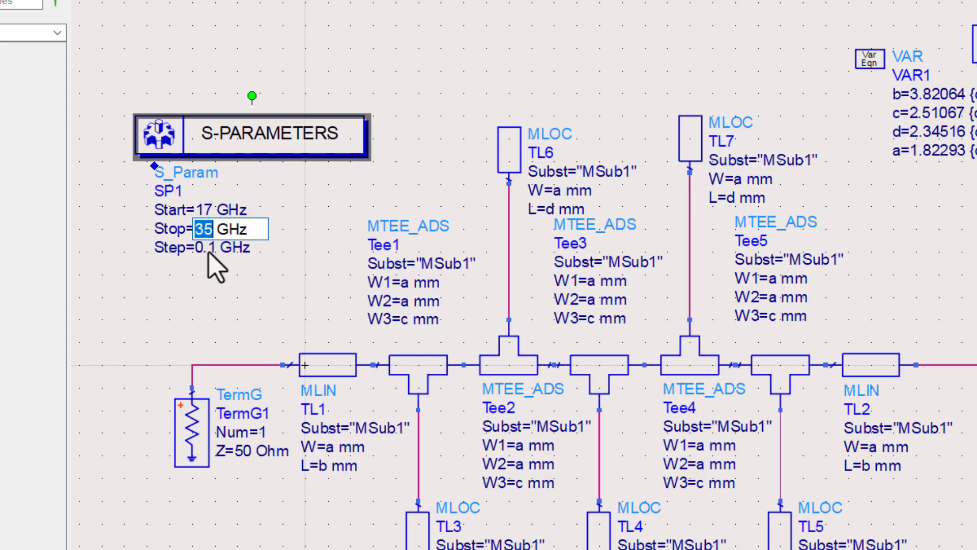
pyautogui.write('30')
pyautogui.click(375, 40)
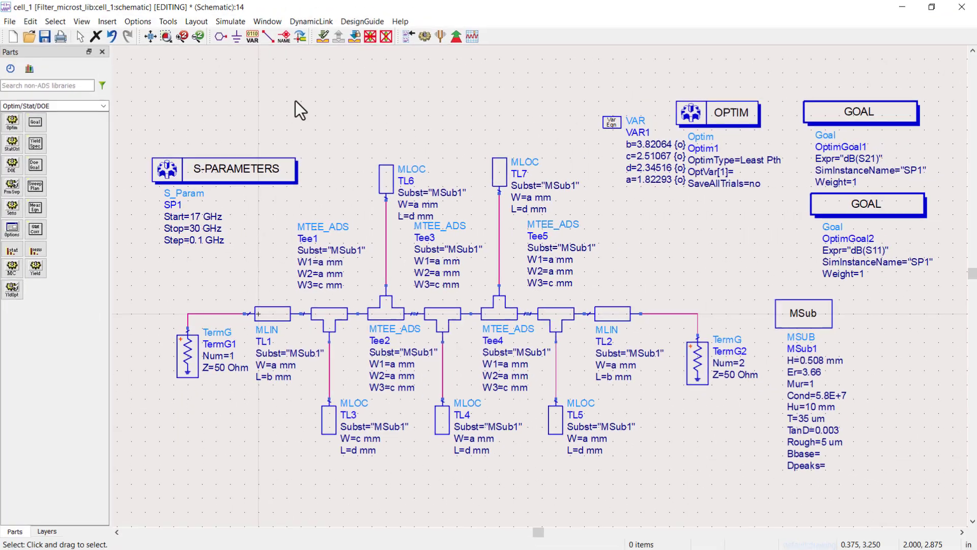
pyautogui.click(426, 35)
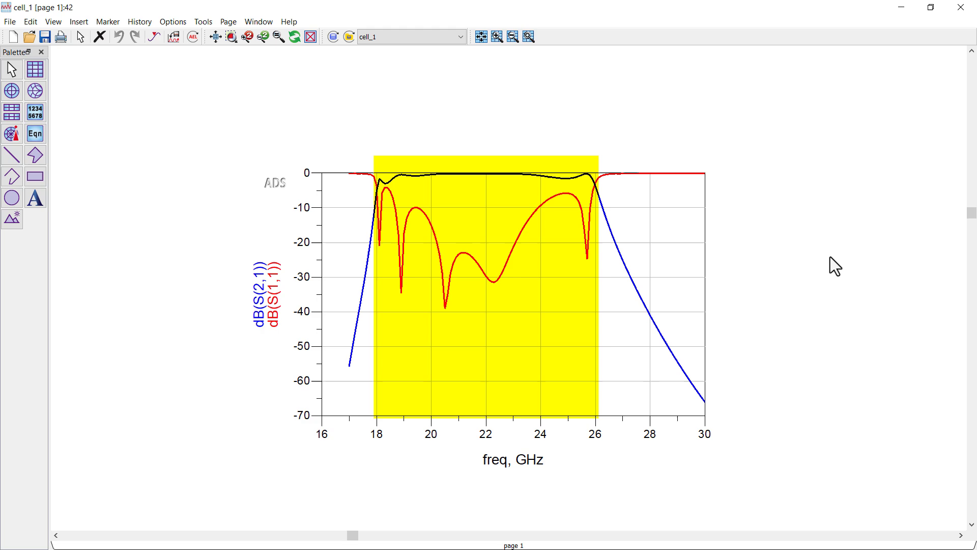
pyautogui.click(961, 7)
# Generate the microstrip layout (TL1–TL7) from the optimized schematic via Generate/Update Layout
pyautogui.click(348, 118)
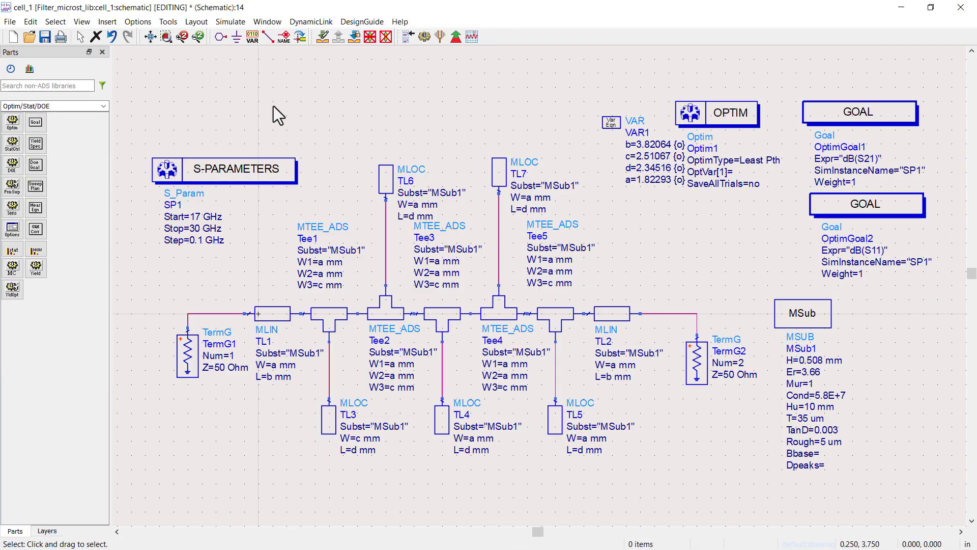
pyautogui.click(196, 21)
pyautogui.click(216, 36)
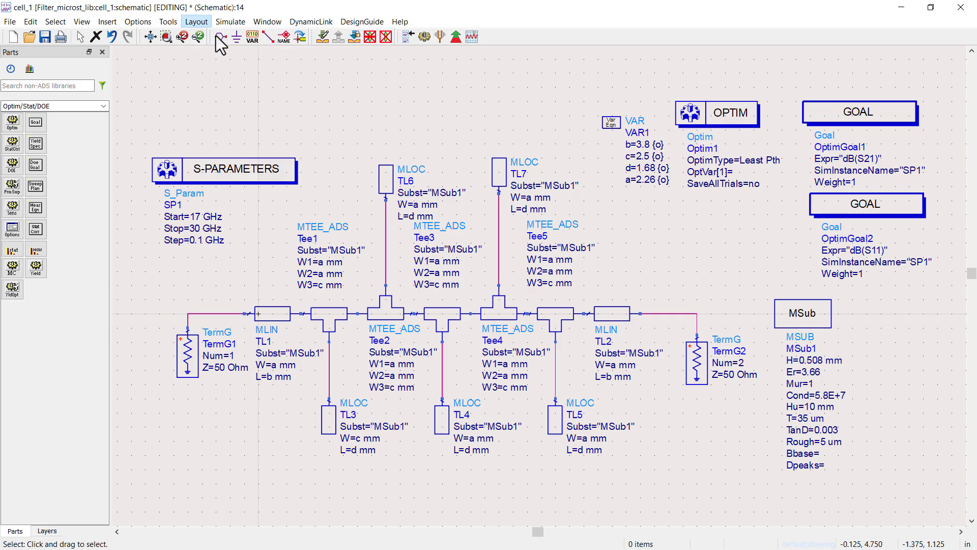
pyautogui.click(42, 236)
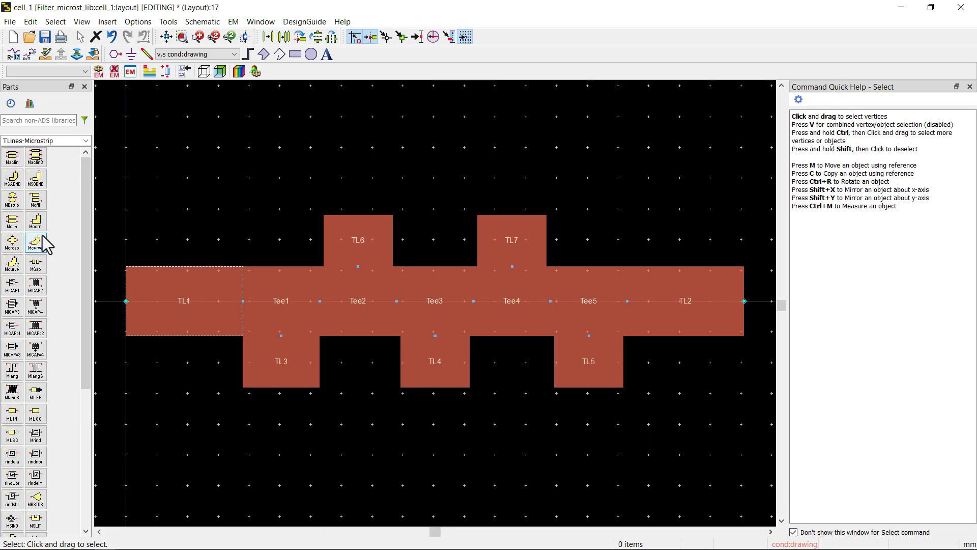